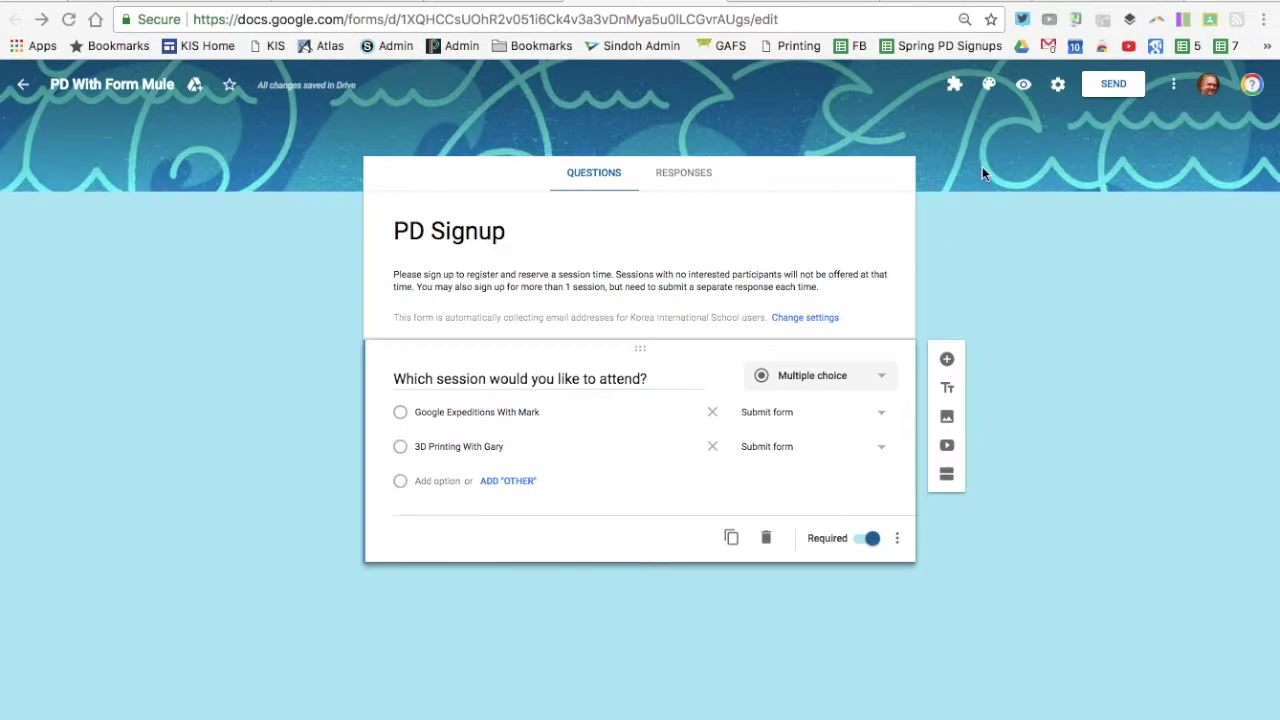
Open the live preview of the PD Signup form showing its required session question
left_click(1025, 85)
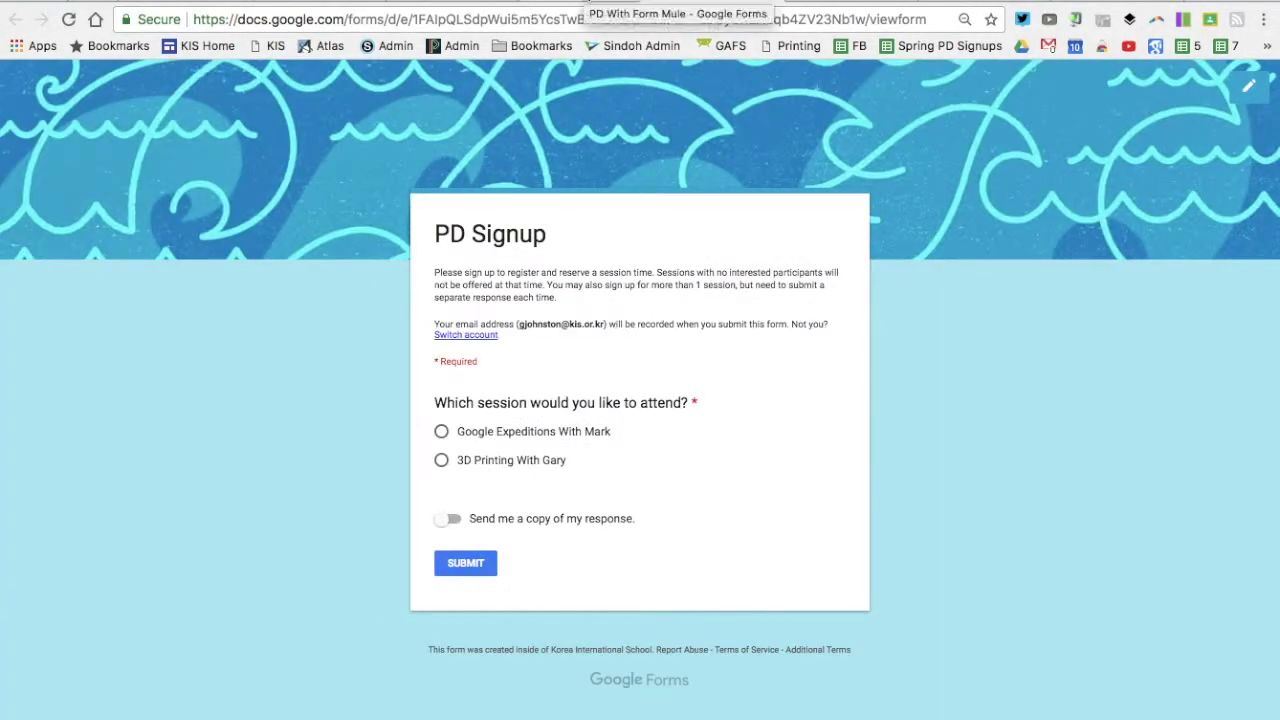
Return to the PD Signup form editor tab
left_click(580, 2)
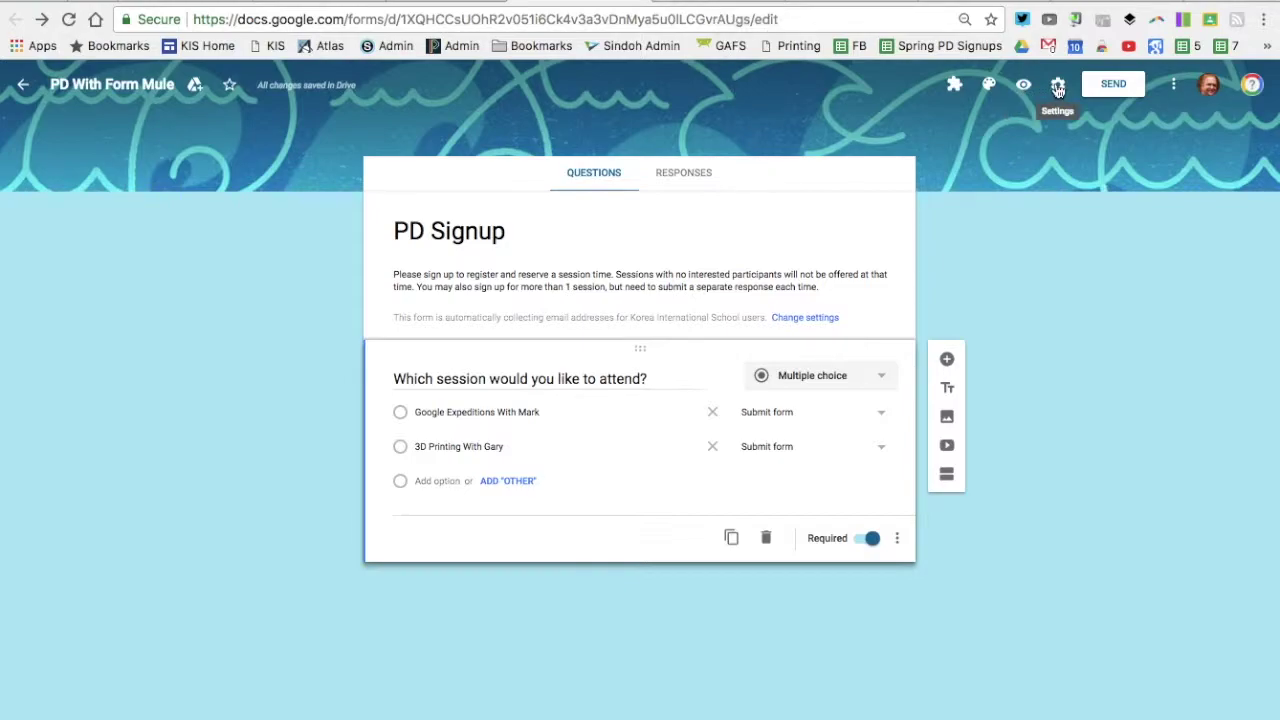
Save the form settings and send the form's responses to a new spreadsheet
left_click(1058, 84)
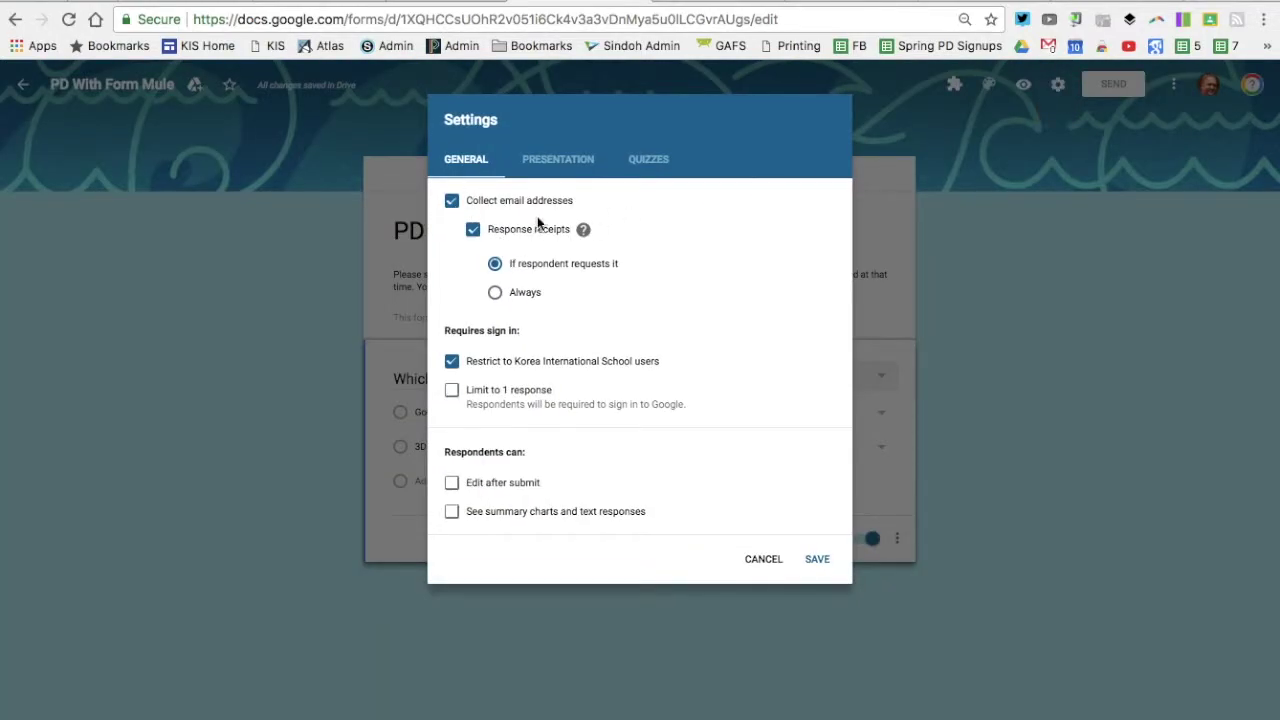
left_click(818, 559)
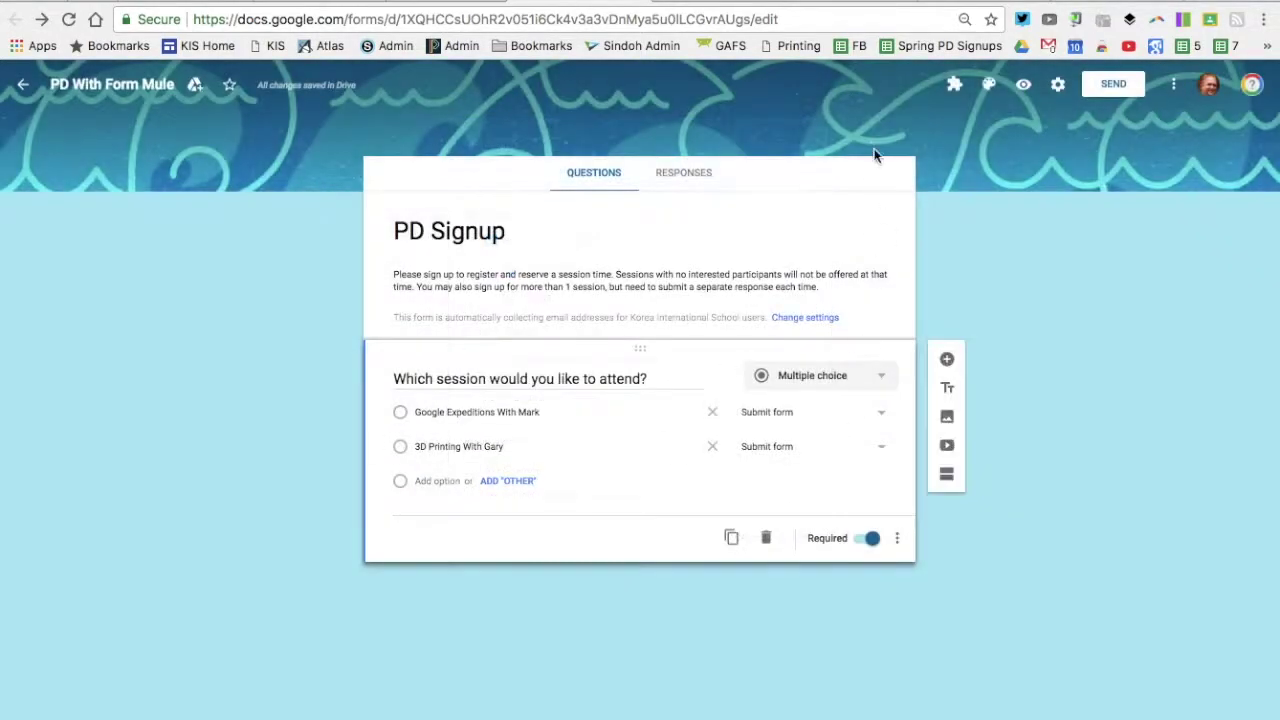
left_click(690, 173)
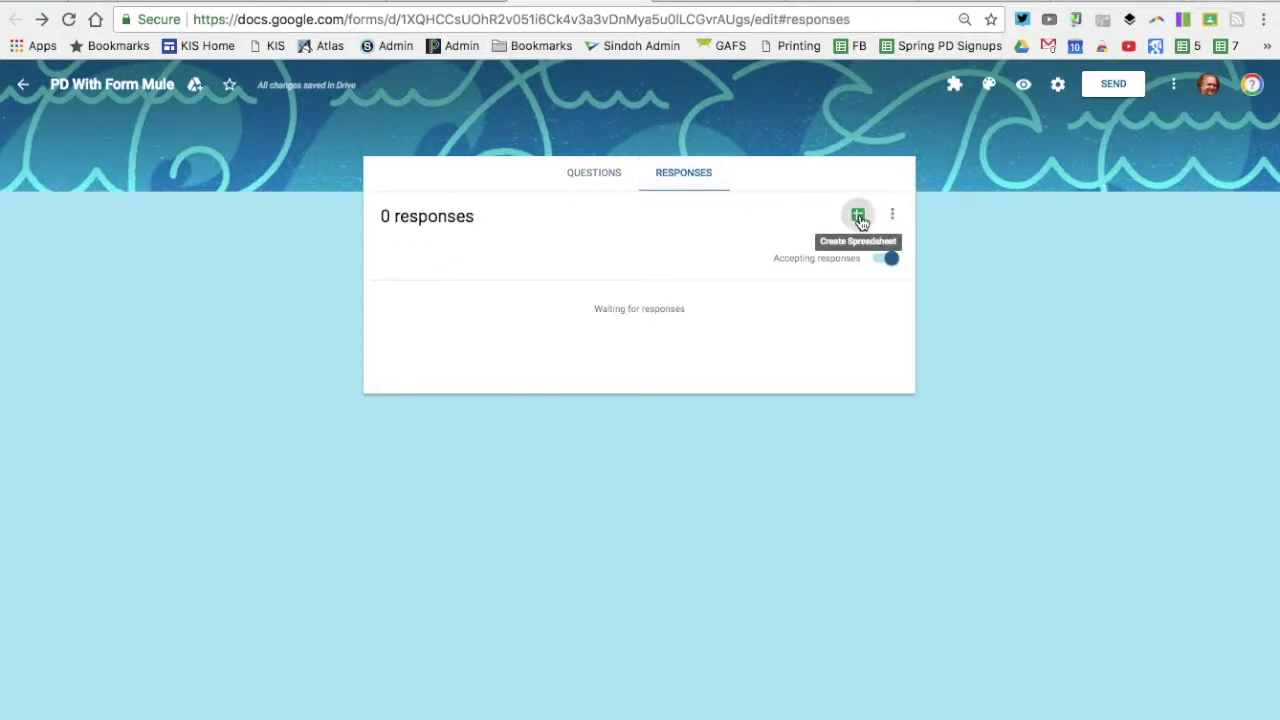
left_click(858, 217)
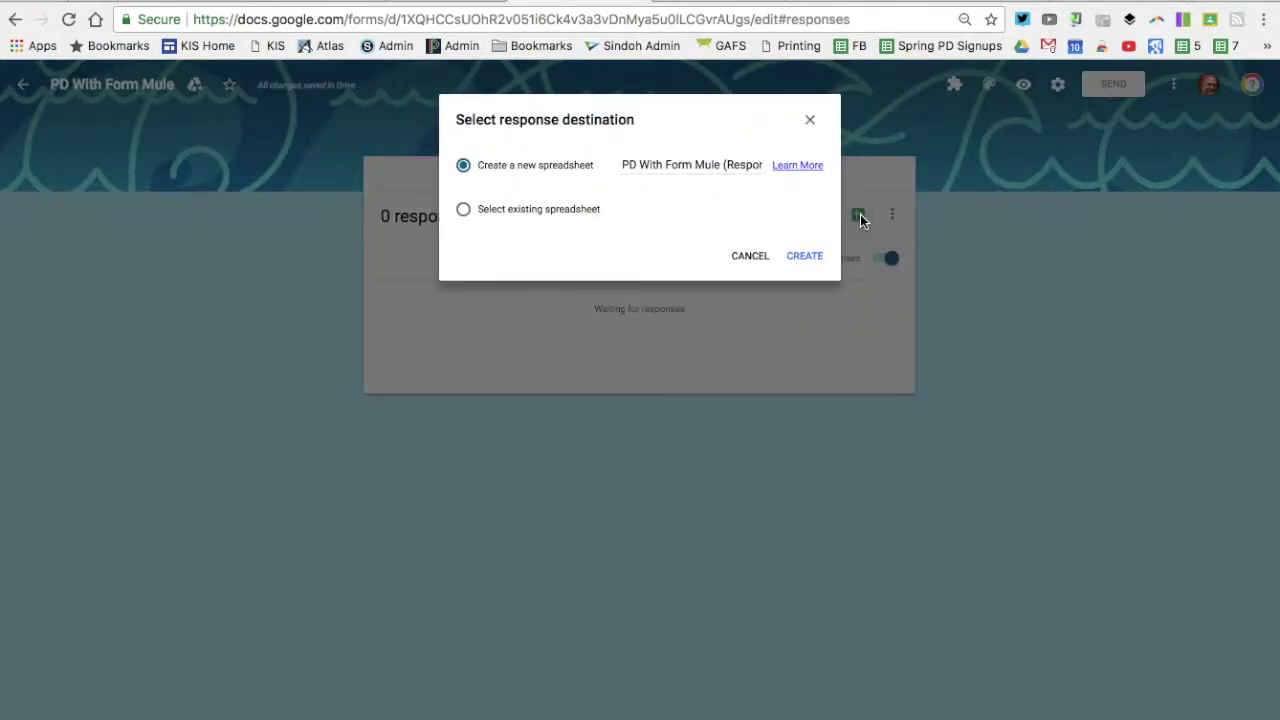
left_click(806, 257)
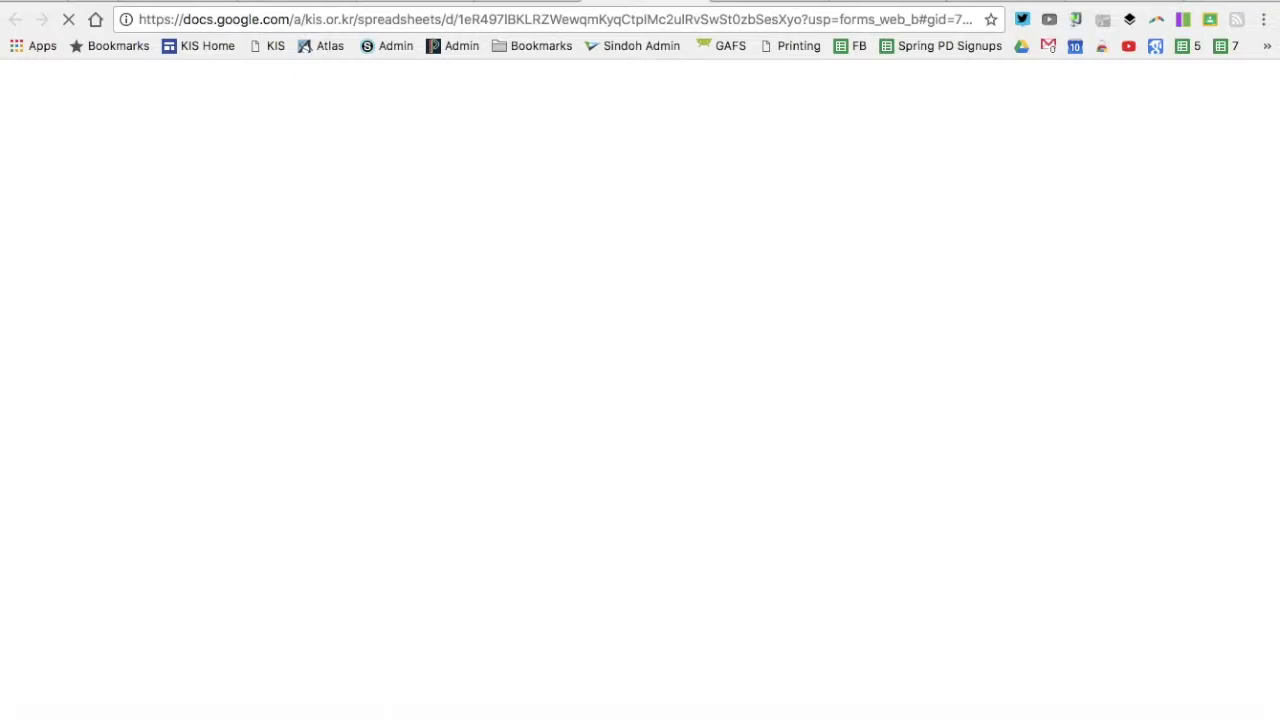
In the new response spreadsheet, wrap the header text in cells A1:C1
left_click(528, 1)
left_click(645, 1)
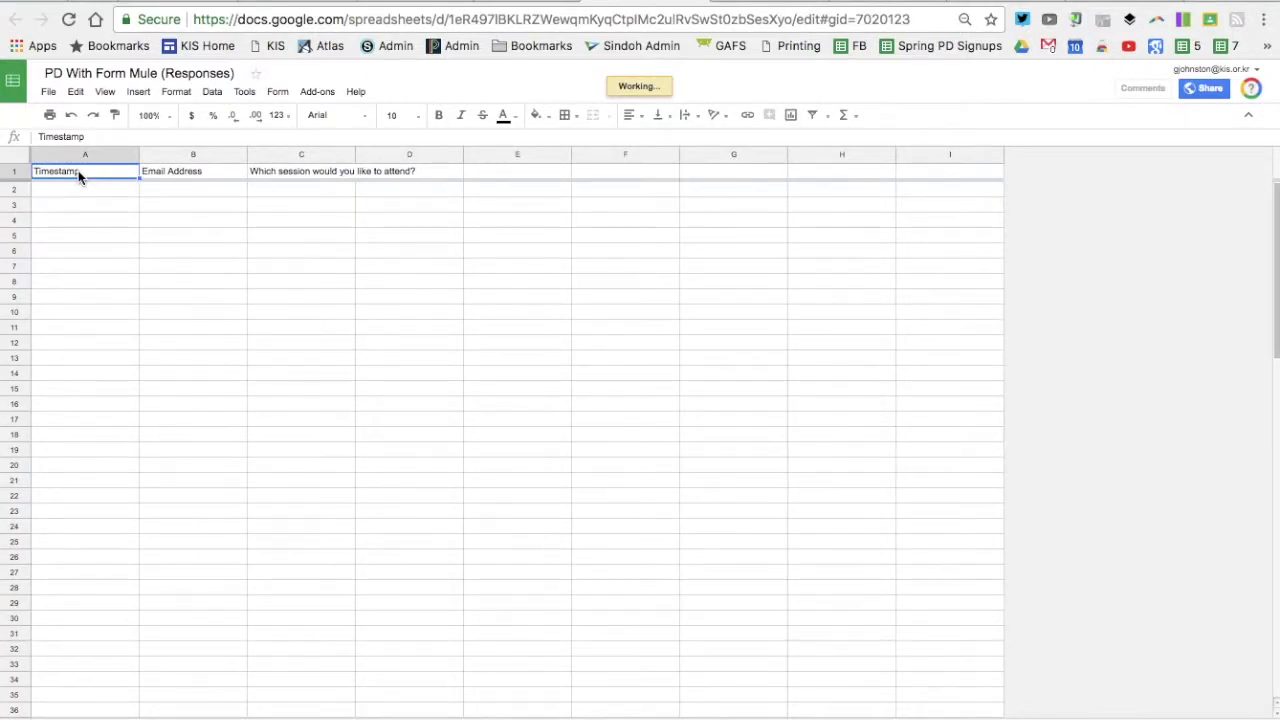
left_click_drag(78, 172, 300, 172)
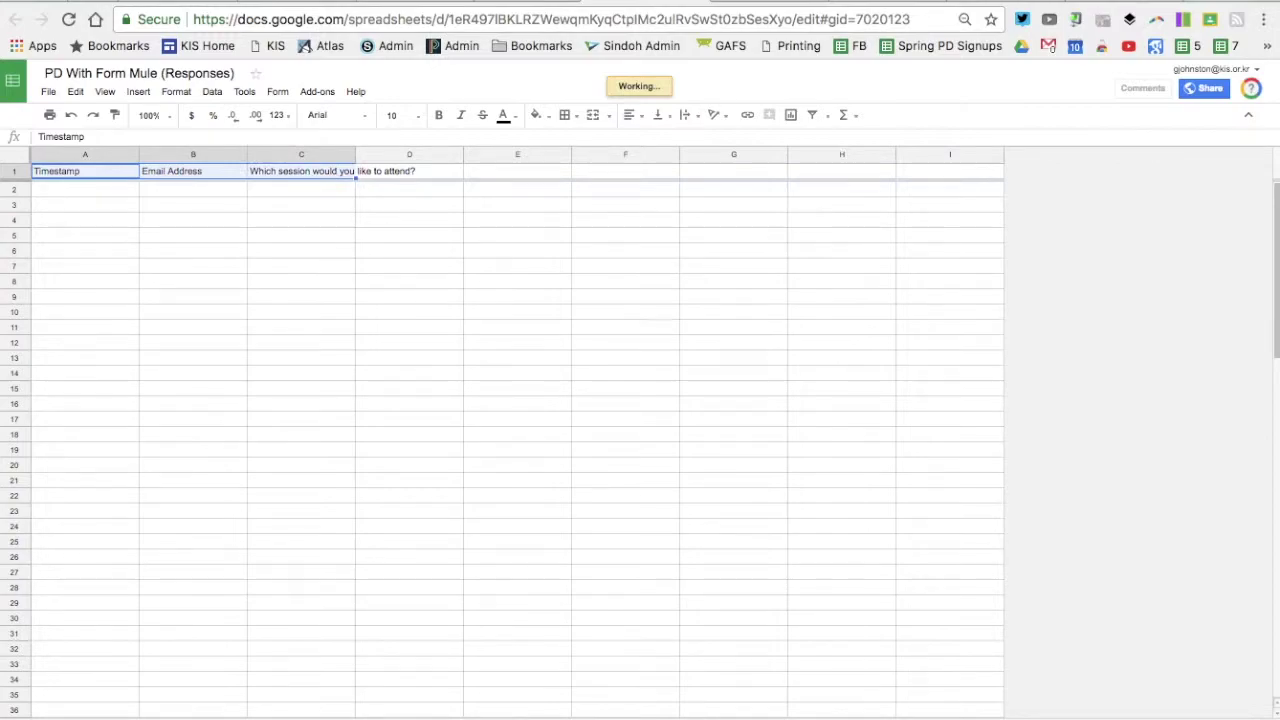
left_click(697, 116)
left_click(711, 141)
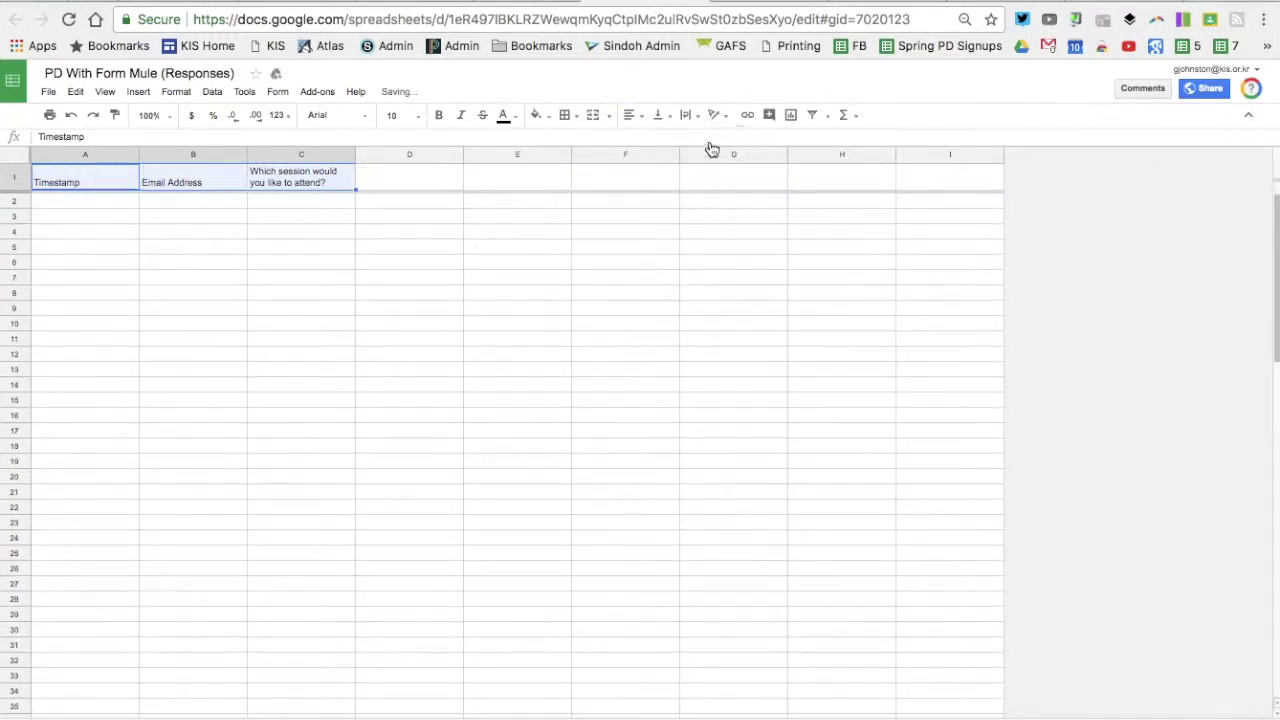
Widen column B (Email Address) and column C (session question)
left_click_drag(356, 153, 376, 153)
left_click_drag(247, 153, 257, 153)
left_click(320, 92)
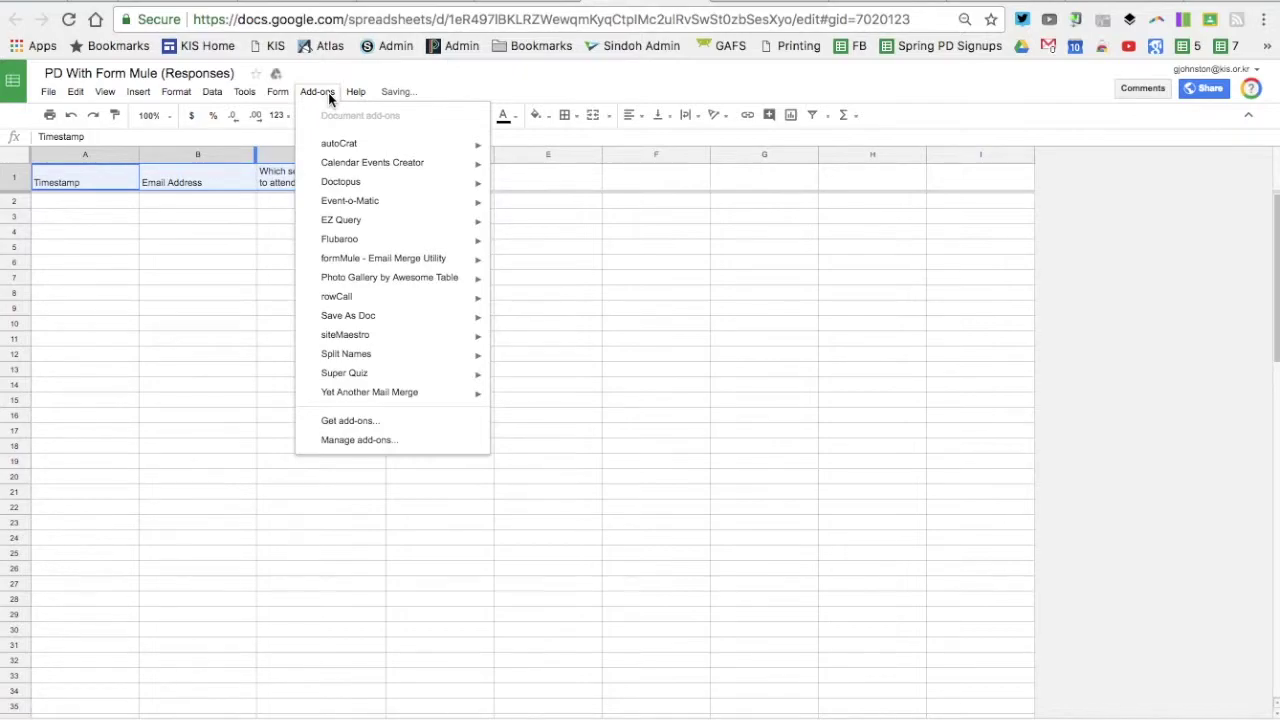
Launch formMule - Email Merge Utility from the Add-ons menu
mouse_move(370, 266)
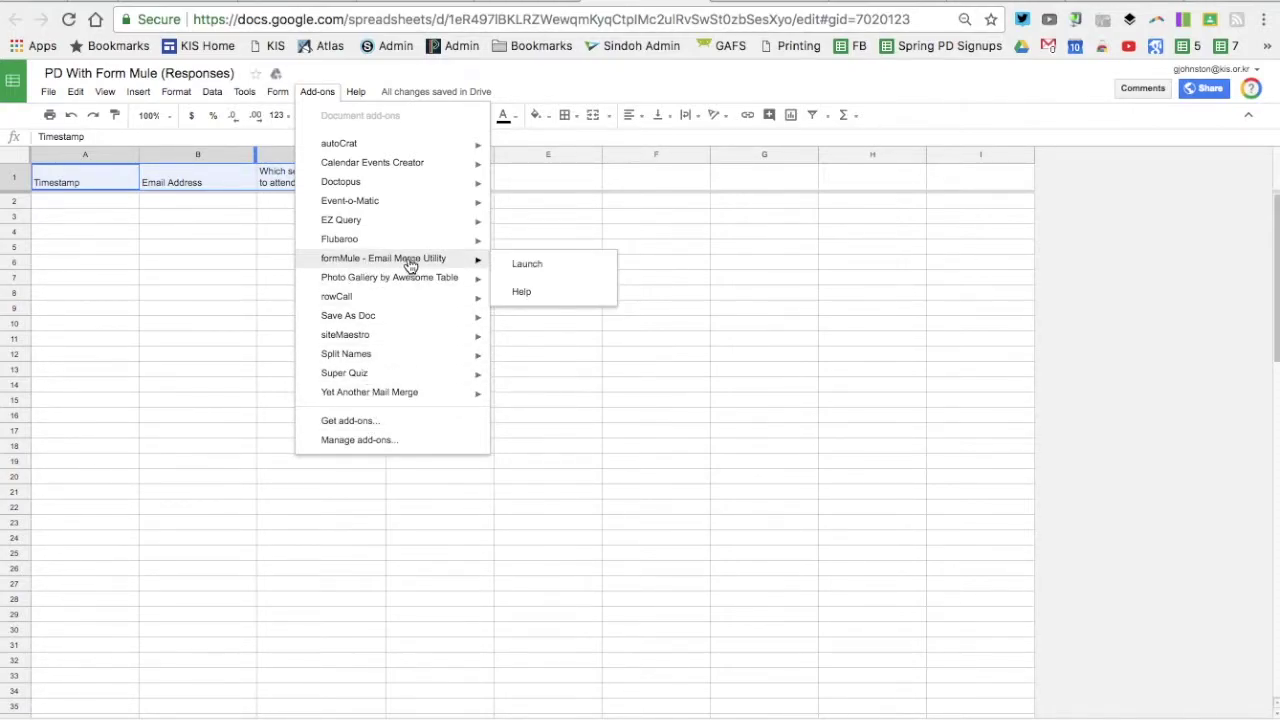
left_click(529, 264)
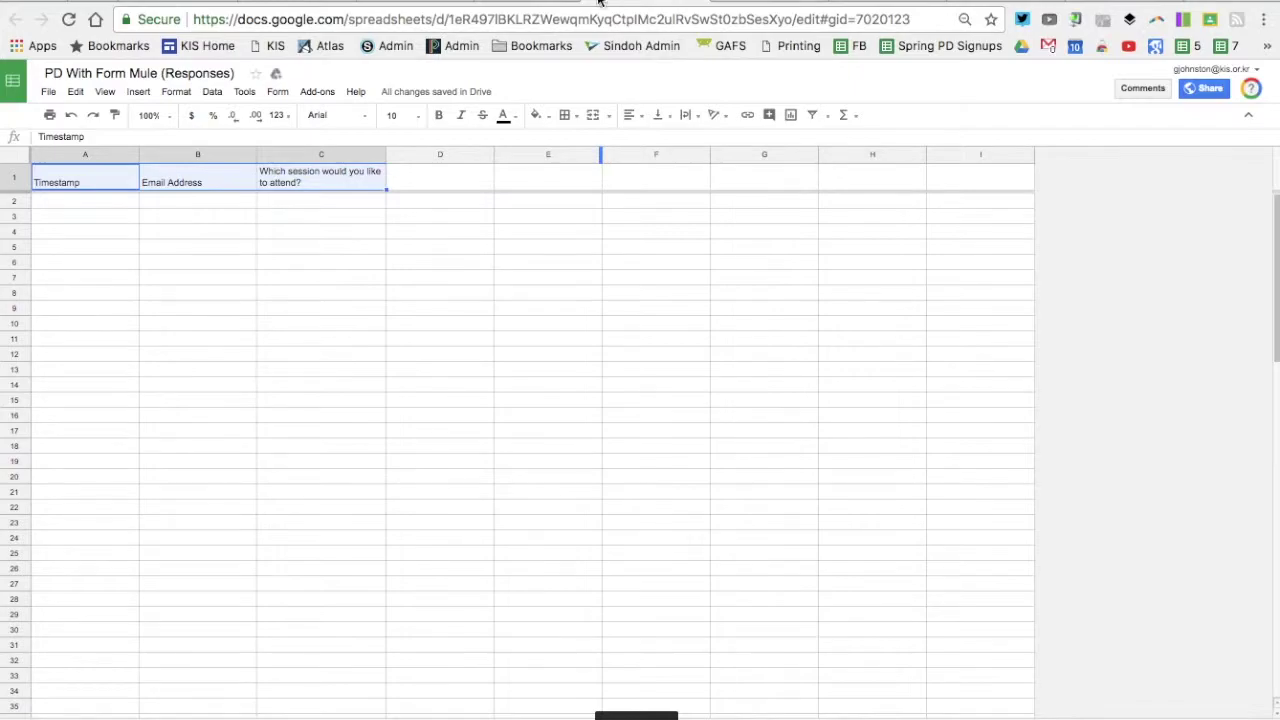
left_click(540, 3)
Check the Google Sites Form Mule challenge page, then return to the form's questions
left_click(428, 2)
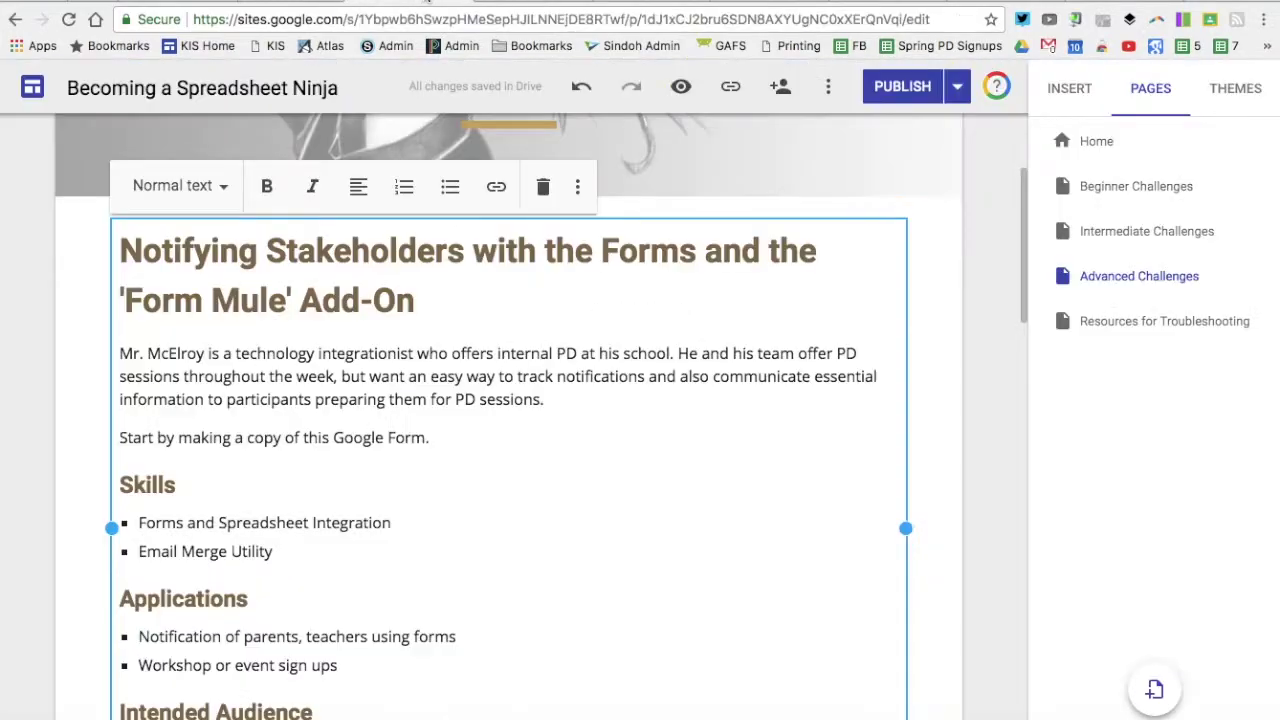
left_click(510, 3)
left_click(601, 174)
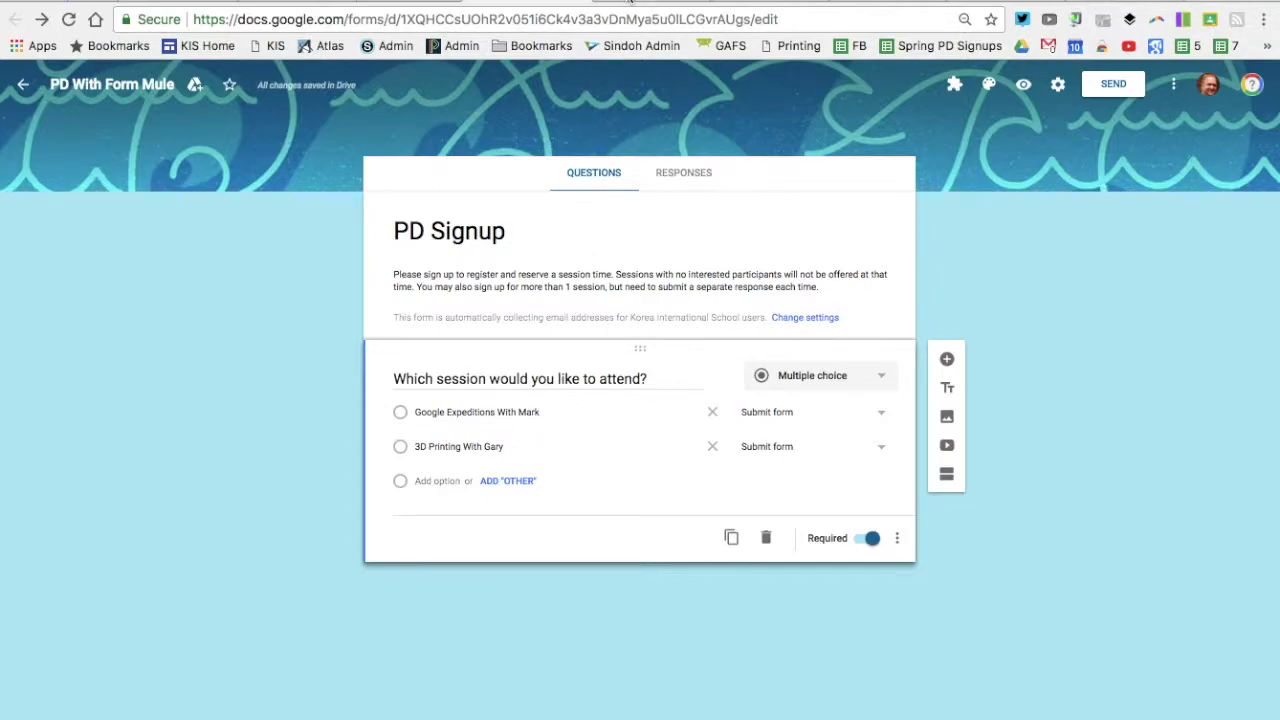
Switch back to the responses spreadsheet with the formMule setup panel using Ctrl+Tab
key("ctrl+Tab")
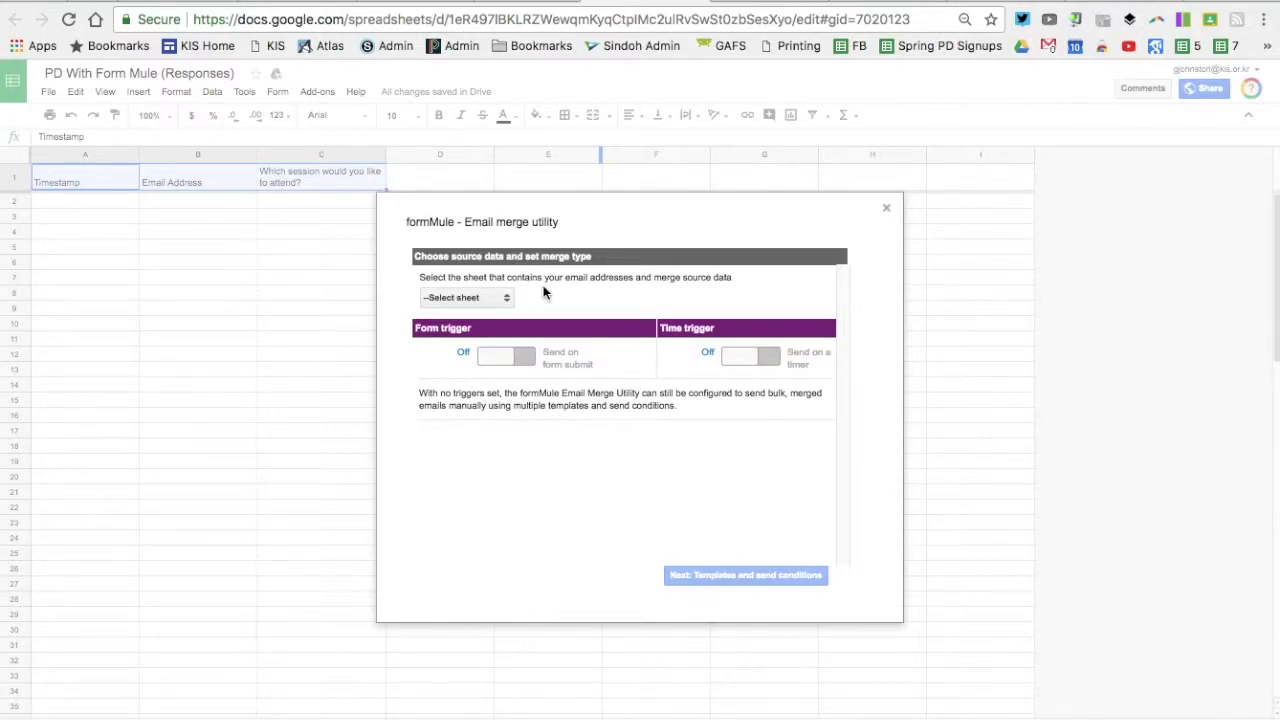
Use Form Responses 1 as source, turn on the form-submit trigger, and log case numbers
left_click(498, 298)
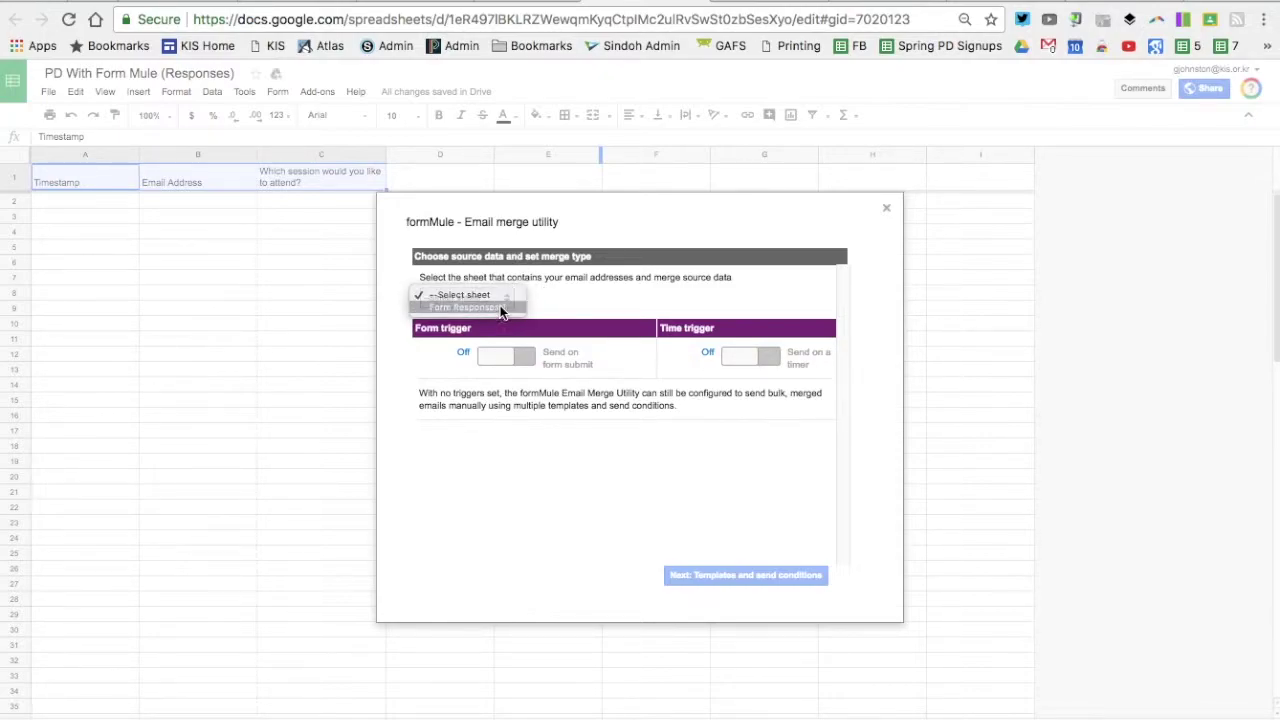
left_click(501, 308)
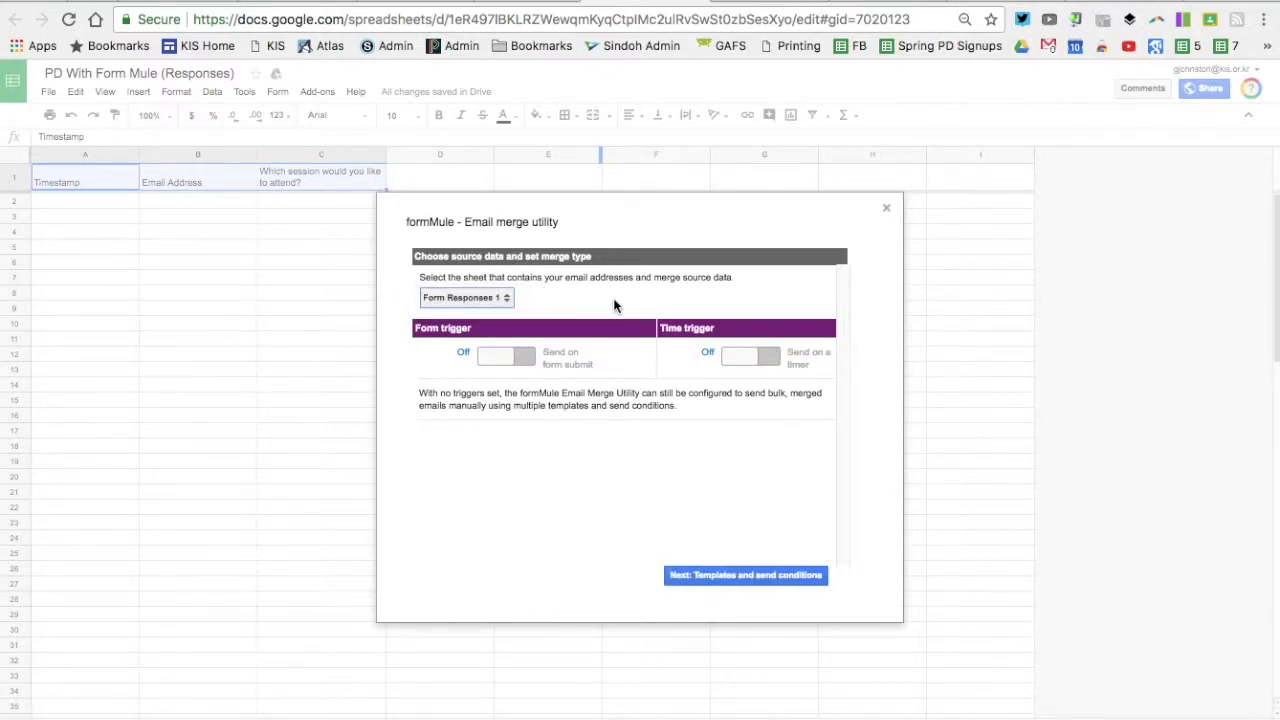
left_click(501, 366)
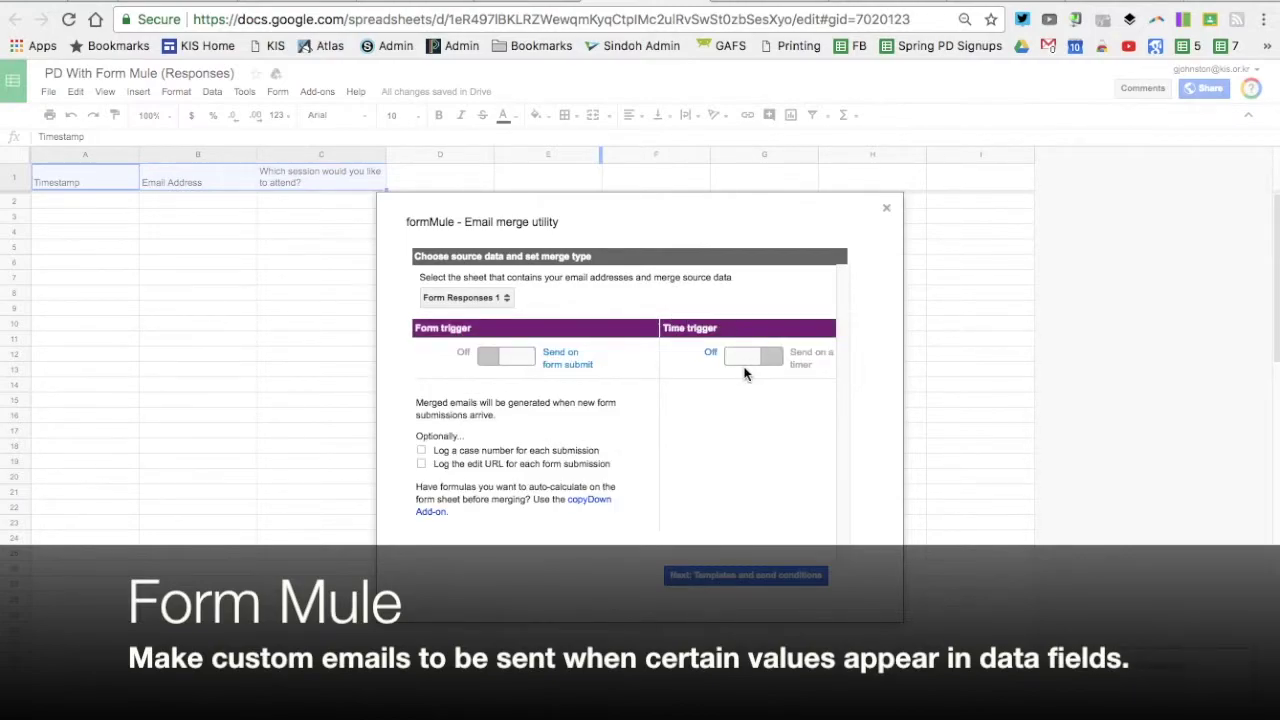
left_click(422, 450)
left_click(452, 426)
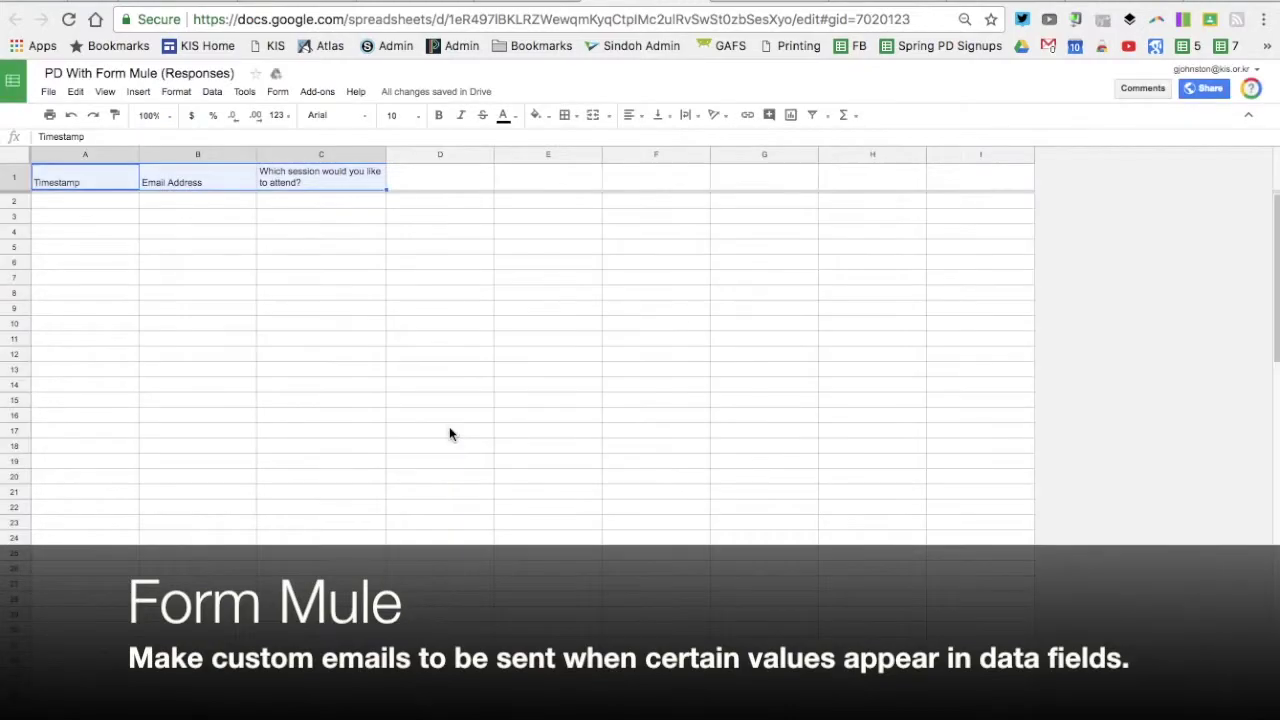
Reopen formMule's Setup > Choose source data and set merge type
left_click(312, 91)
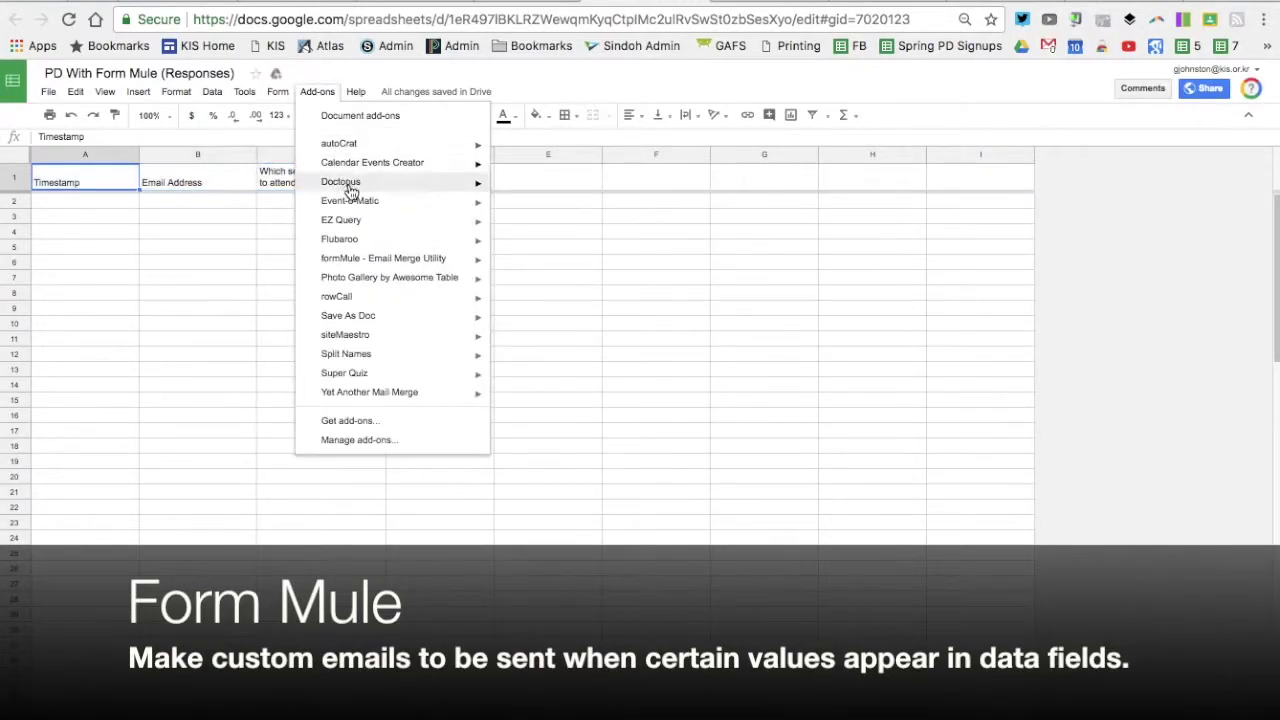
mouse_move(370, 262)
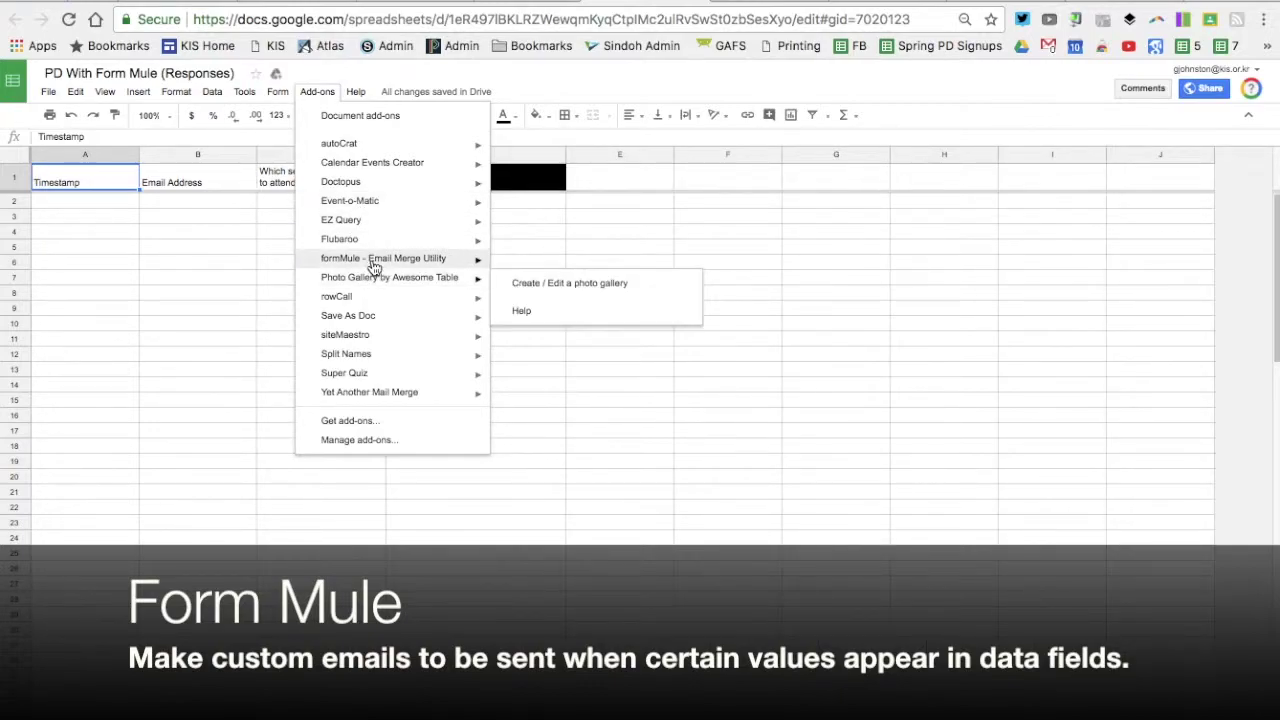
mouse_move(545, 266)
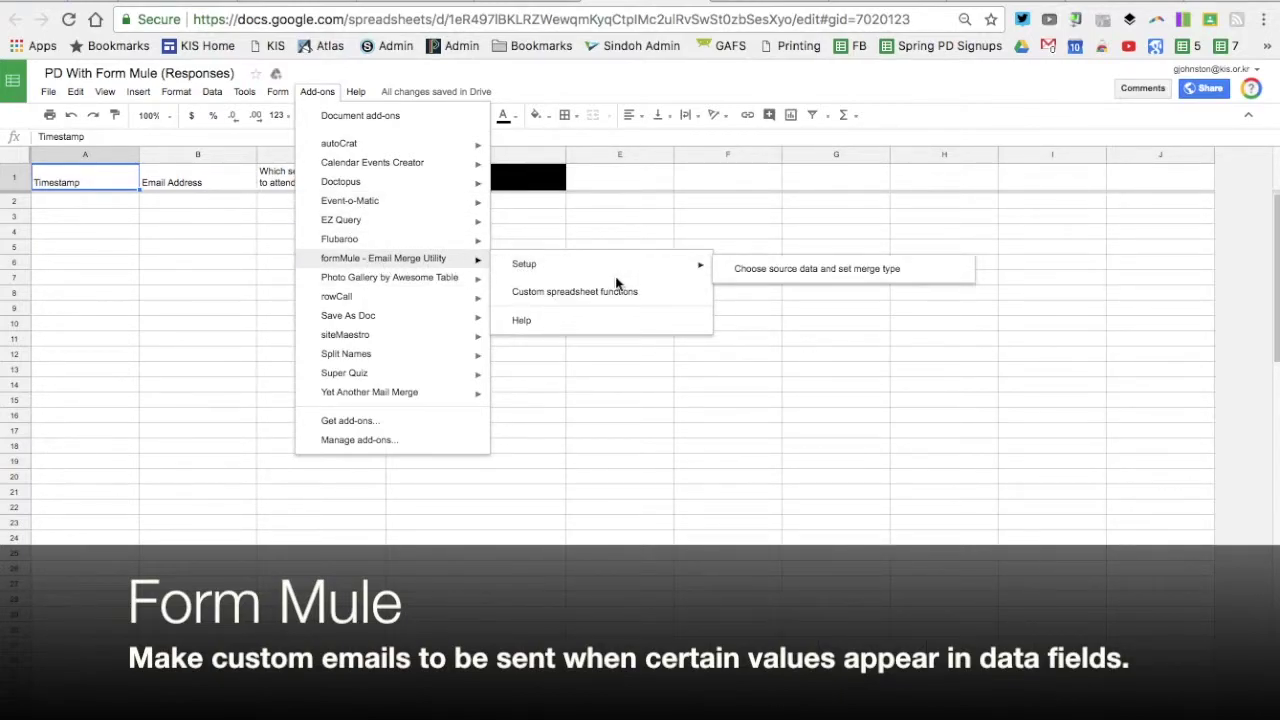
left_click(760, 271)
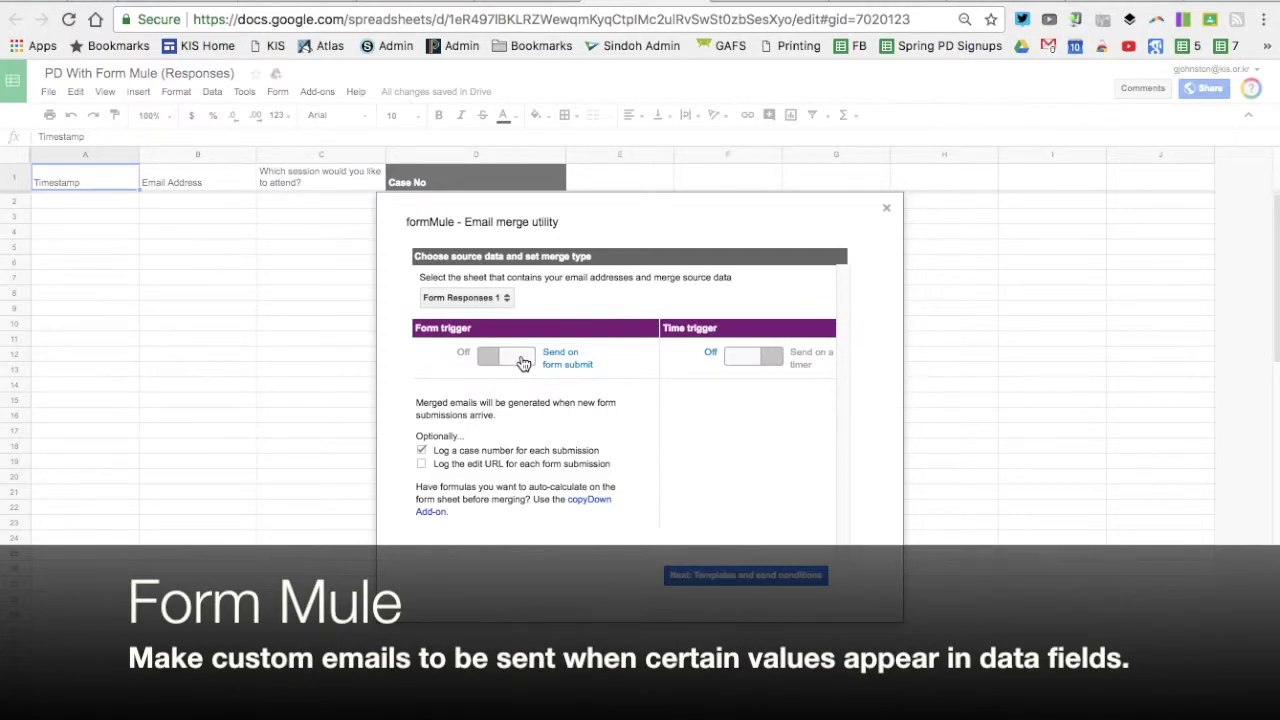
Rename the first formMule template to 'Expeditions' and save the template settings
left_click(728, 577)
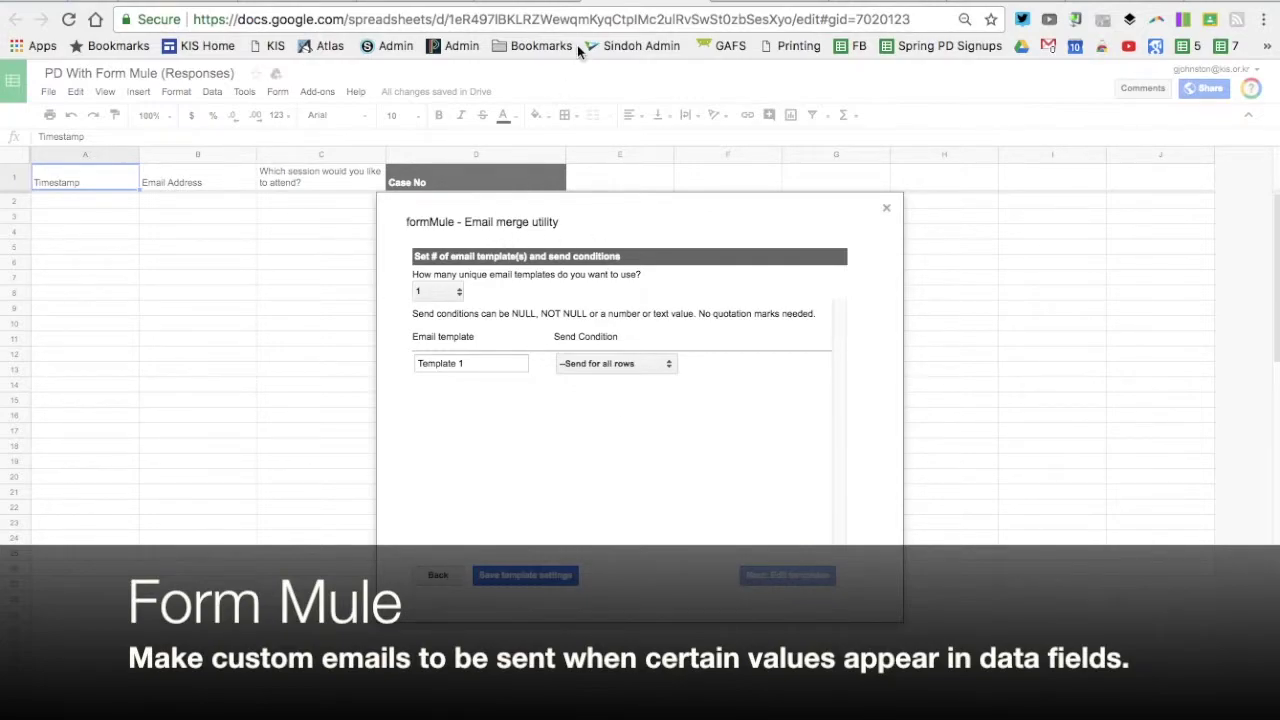
left_click(521, 3)
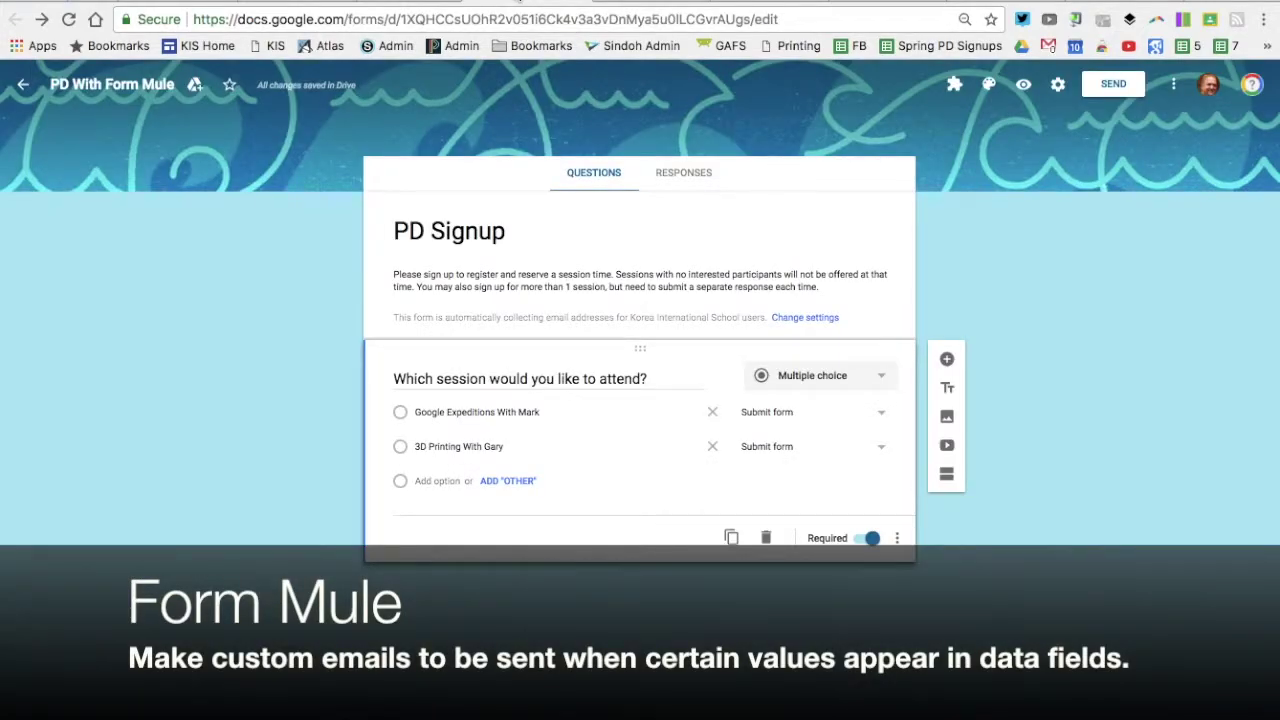
left_click(650, 3)
left_click(517, 3)
left_click(650, 3)
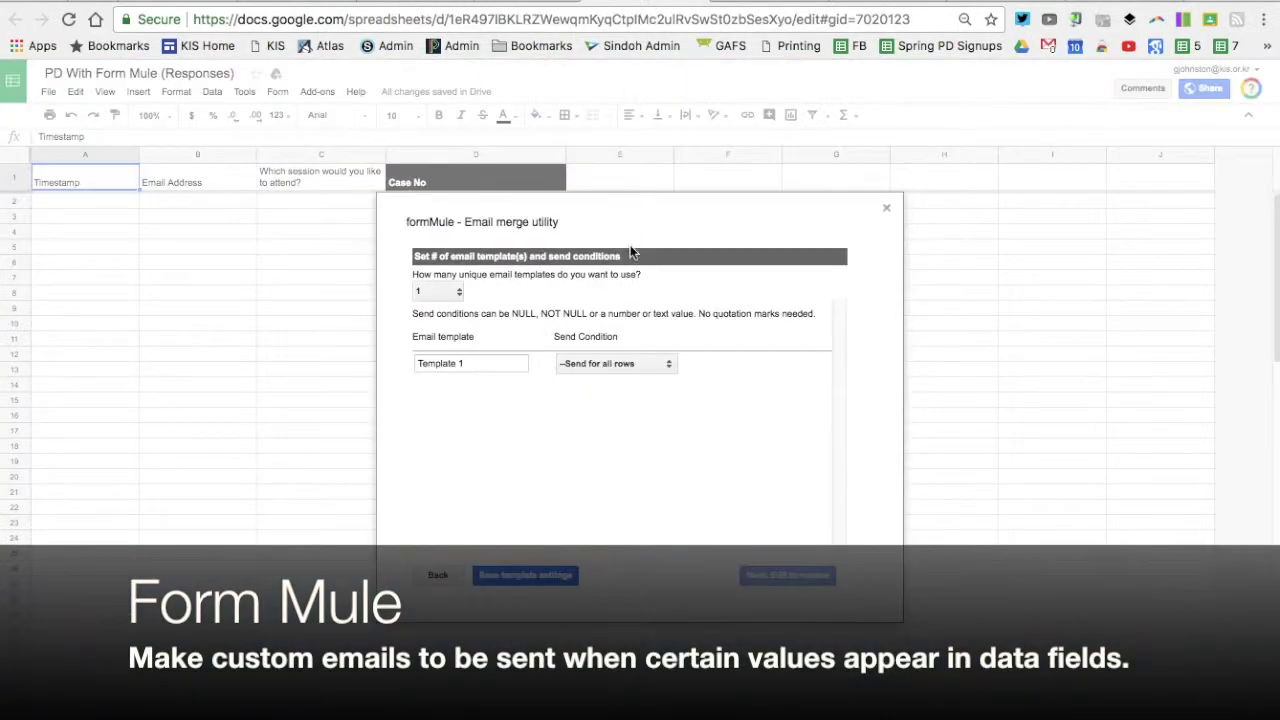
triple_click(470, 365)
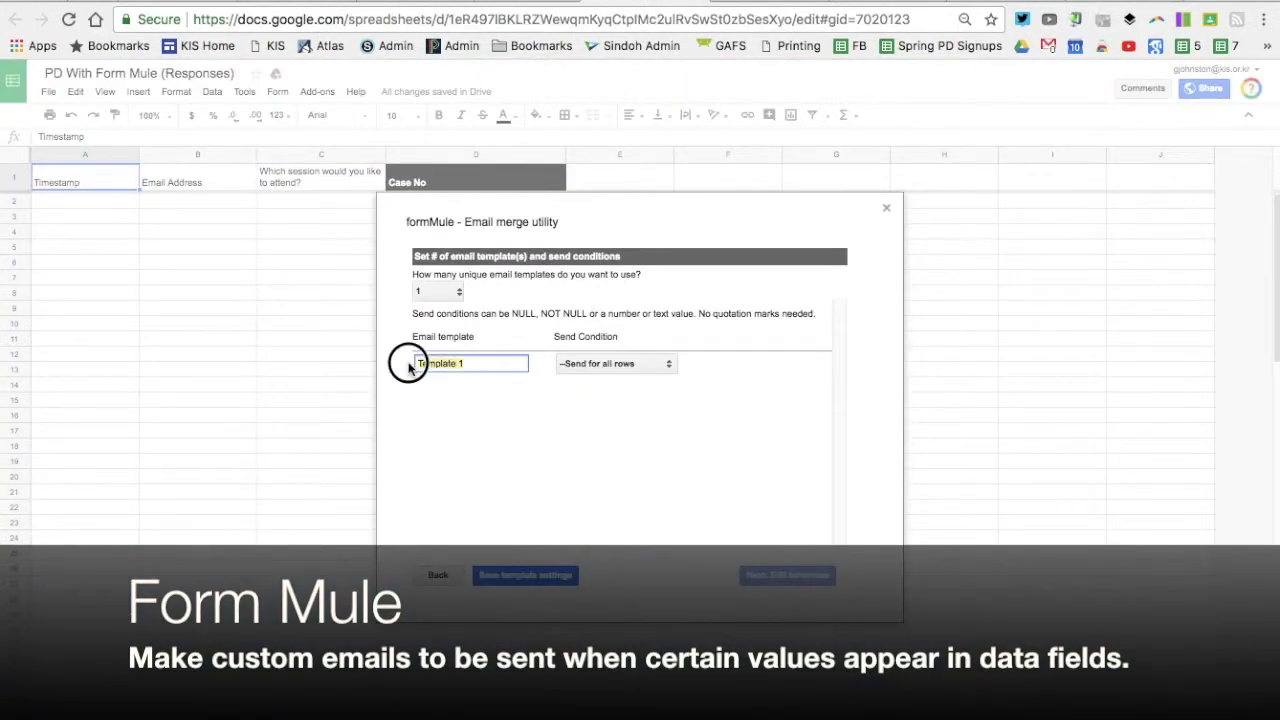
type("Expeditions")
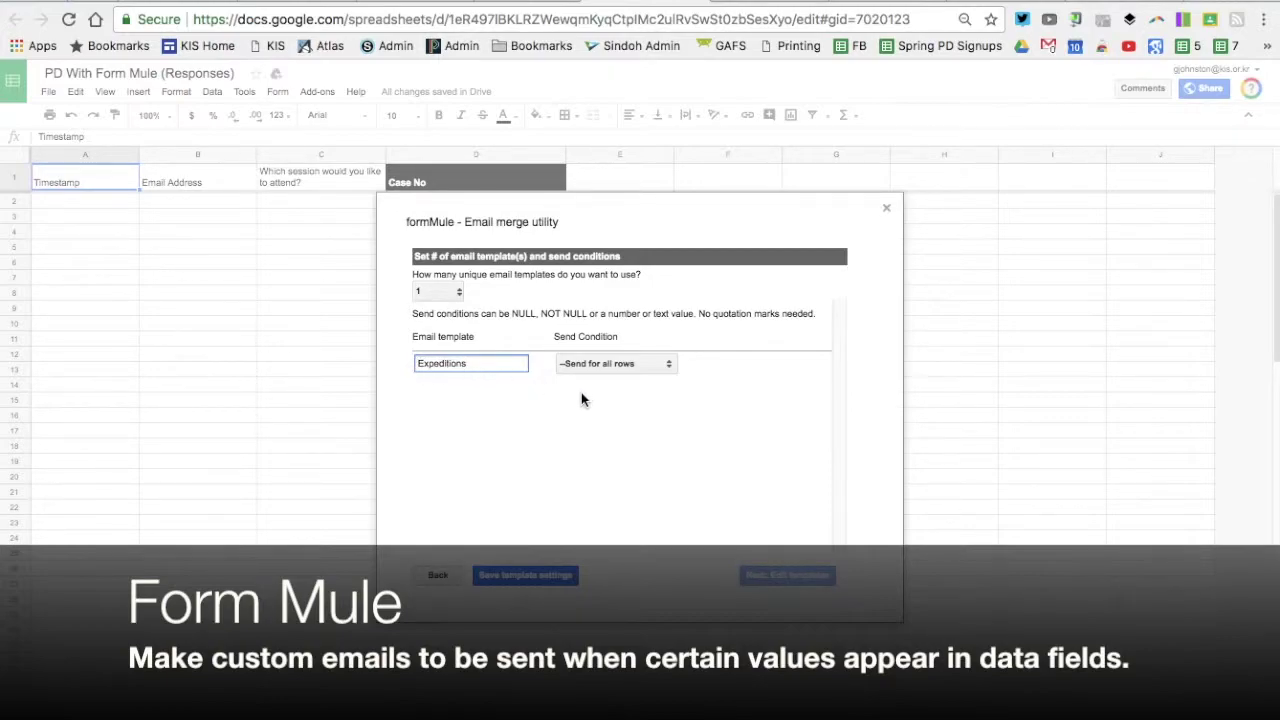
left_click(540, 580)
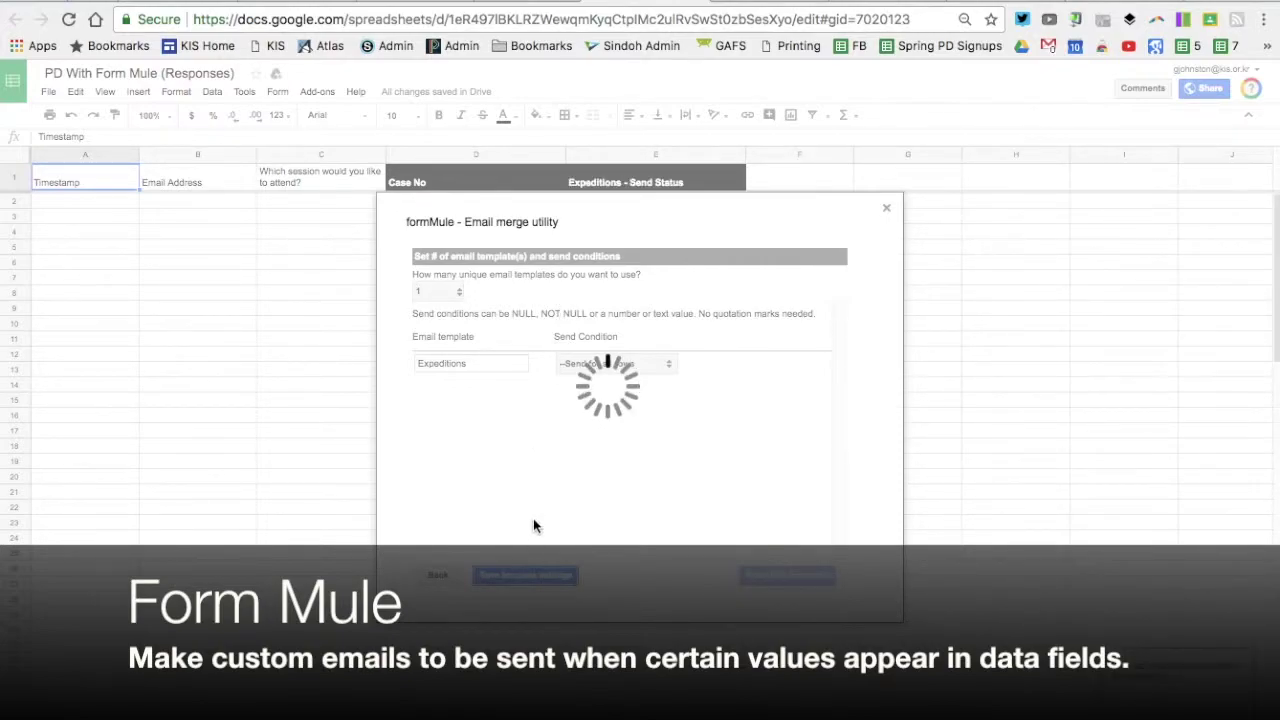
Set the template count to 2, name the second template '3D Printing', and save
left_click(445, 572)
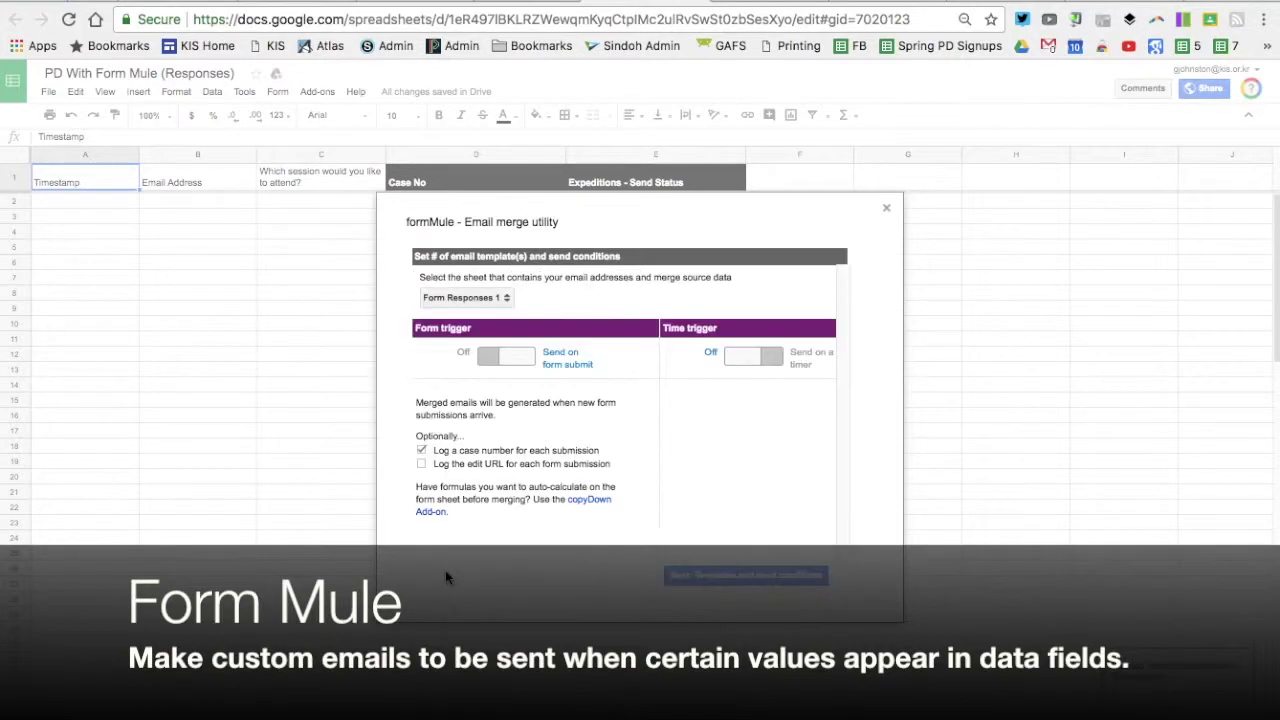
left_click(704, 576)
left_click(450, 291)
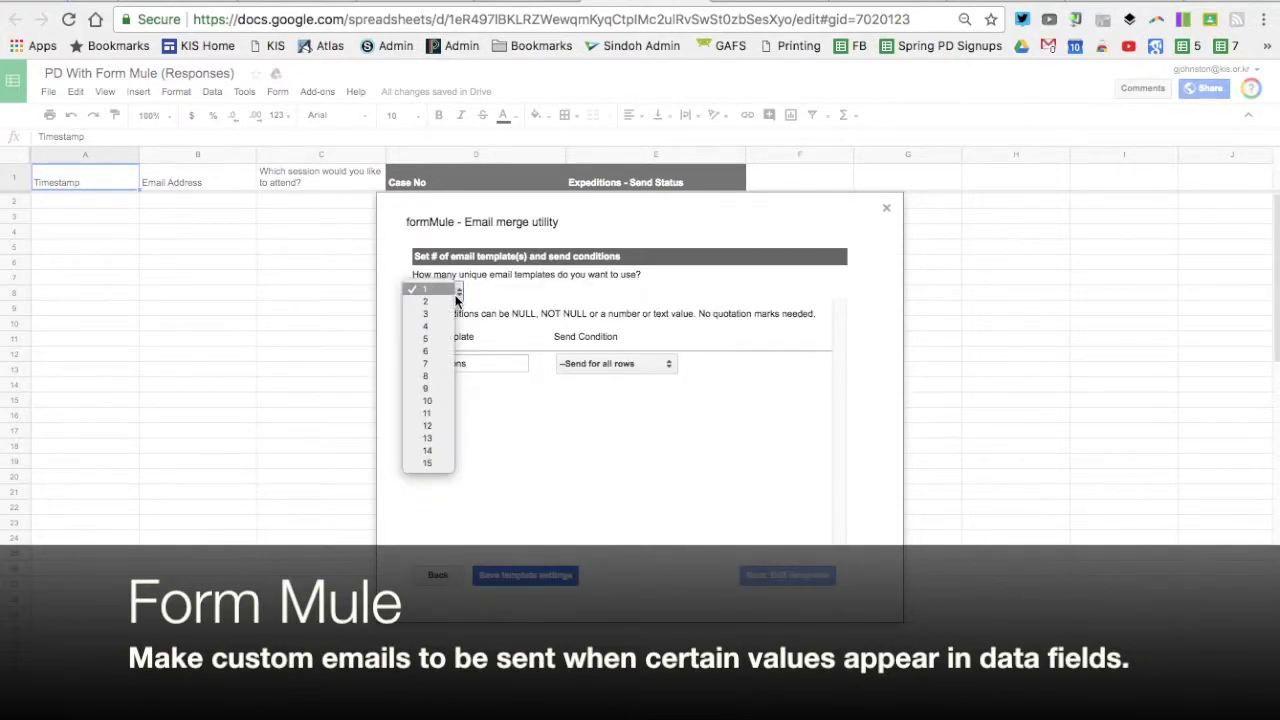
left_click(448, 303)
left_click_drag(491, 389, 418, 387)
type("3D Printing")
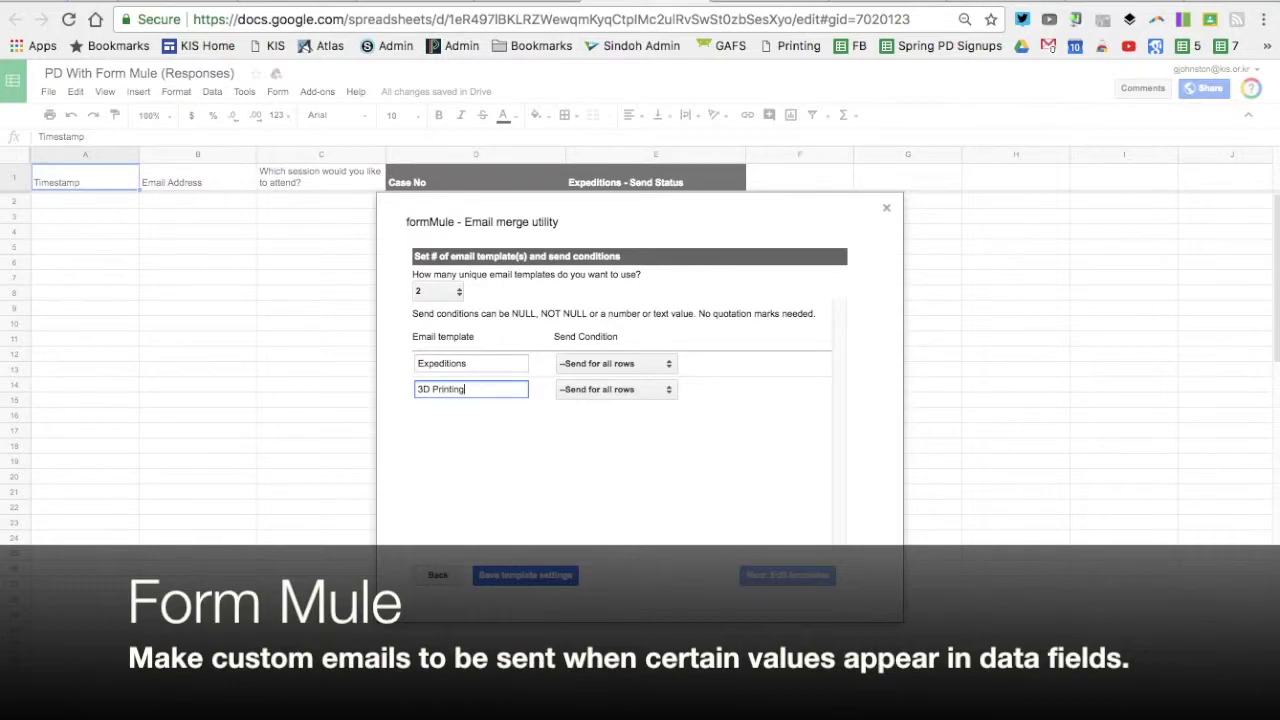
left_click(550, 580)
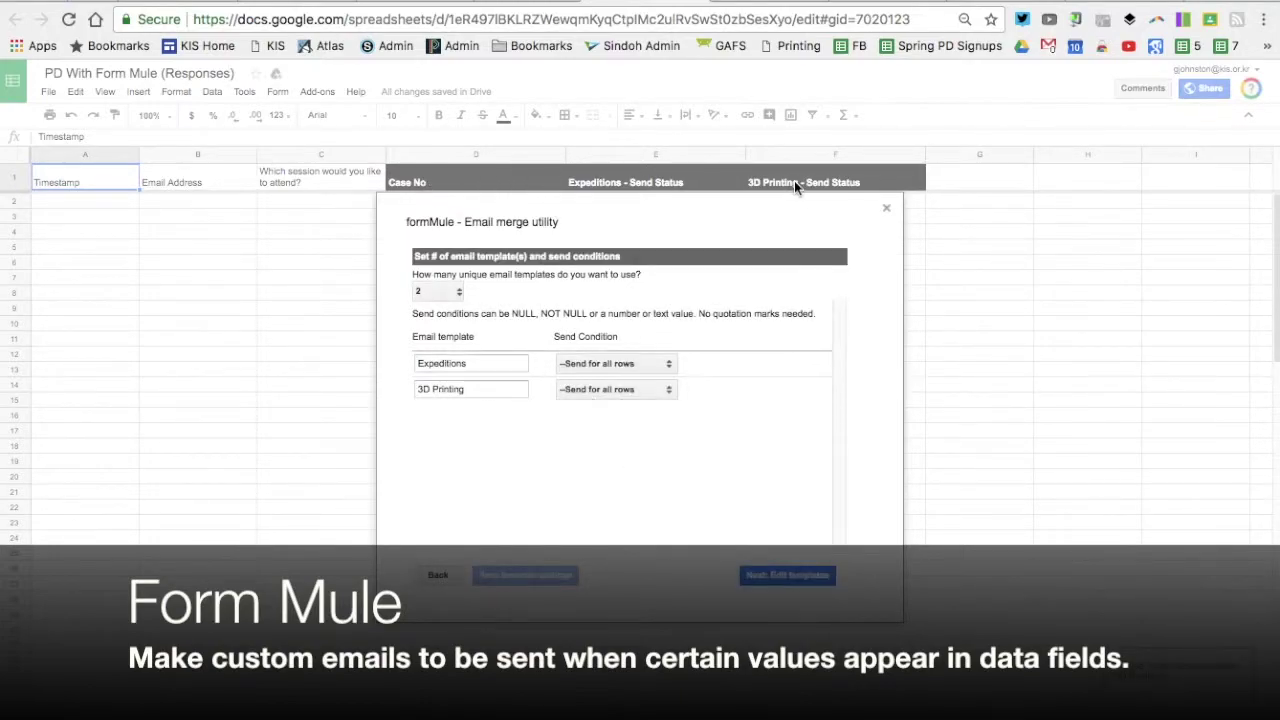
Address the Expeditions email template to each respondent's Email Address merge tag
left_click(775, 578)
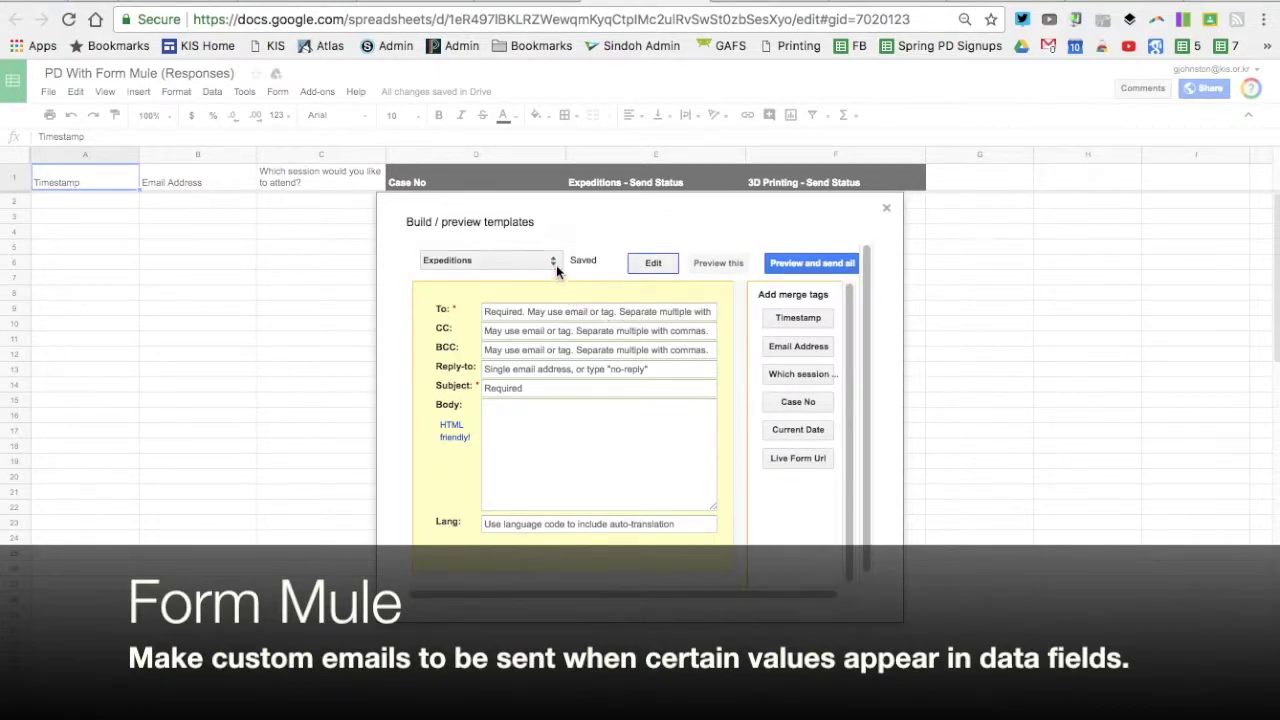
left_click(561, 309)
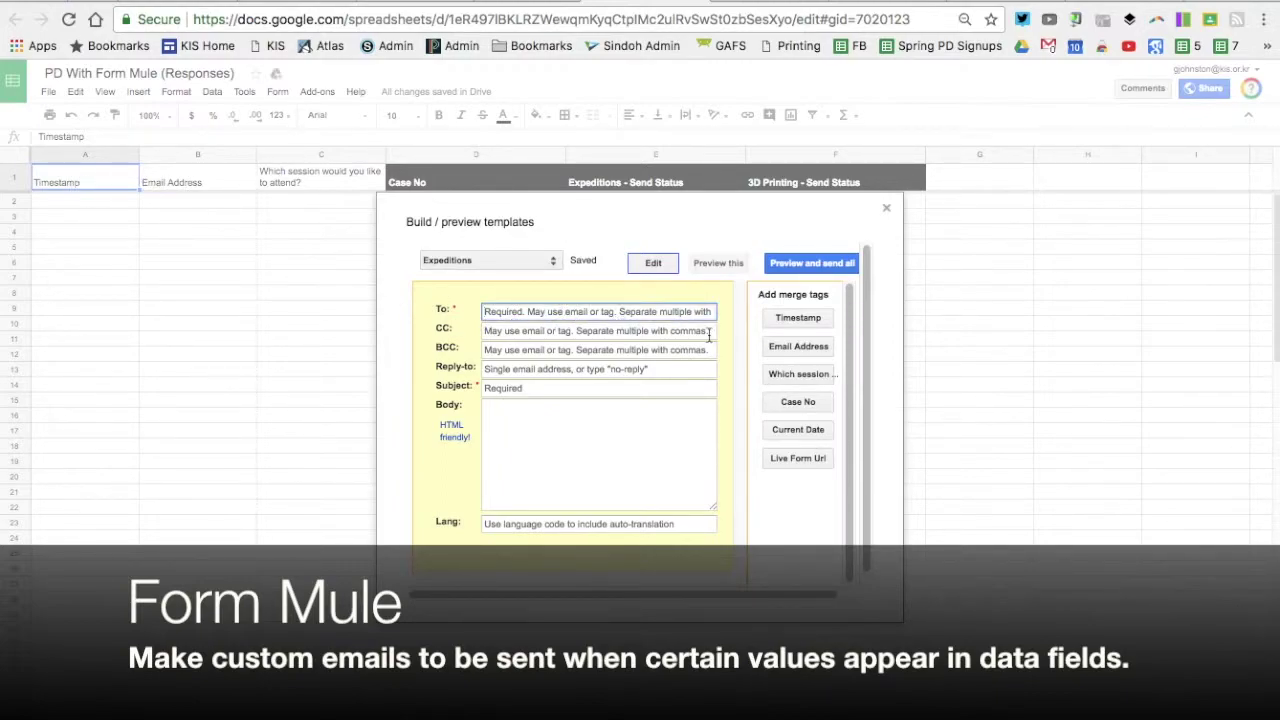
left_click(797, 348)
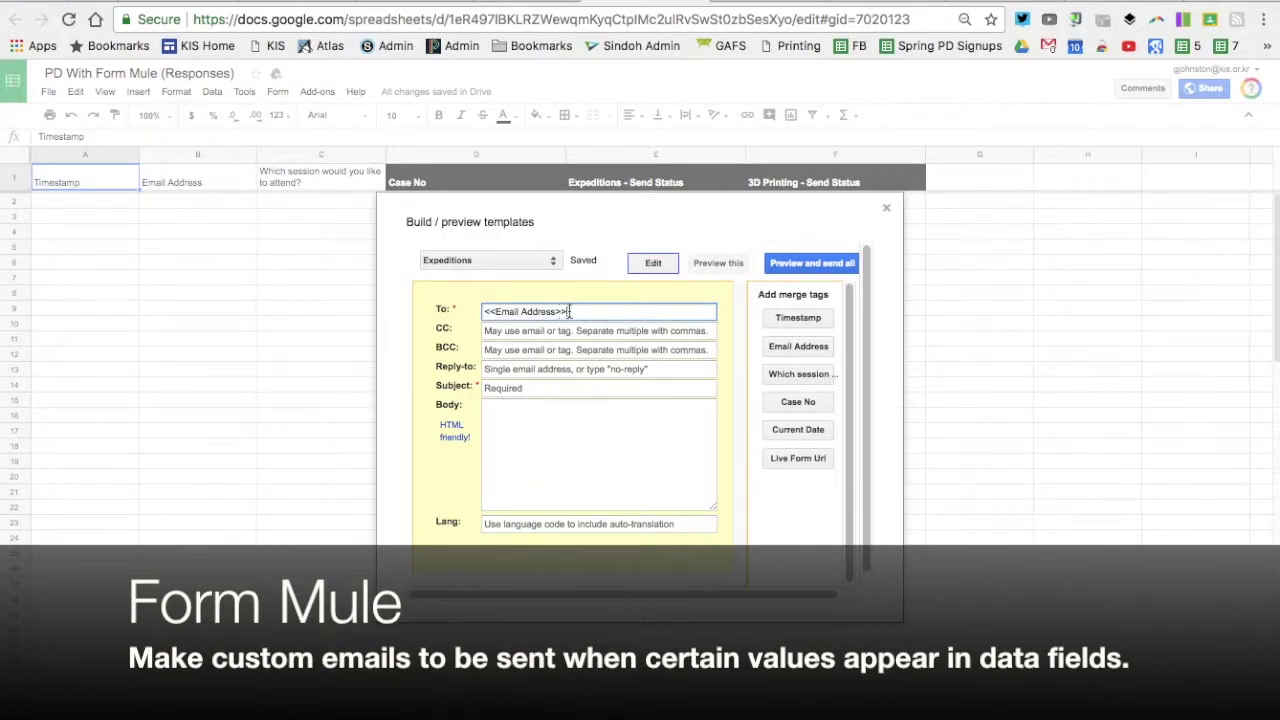
Add a staff email address as the Expeditions template's BCC recipient
left_click(604, 348)
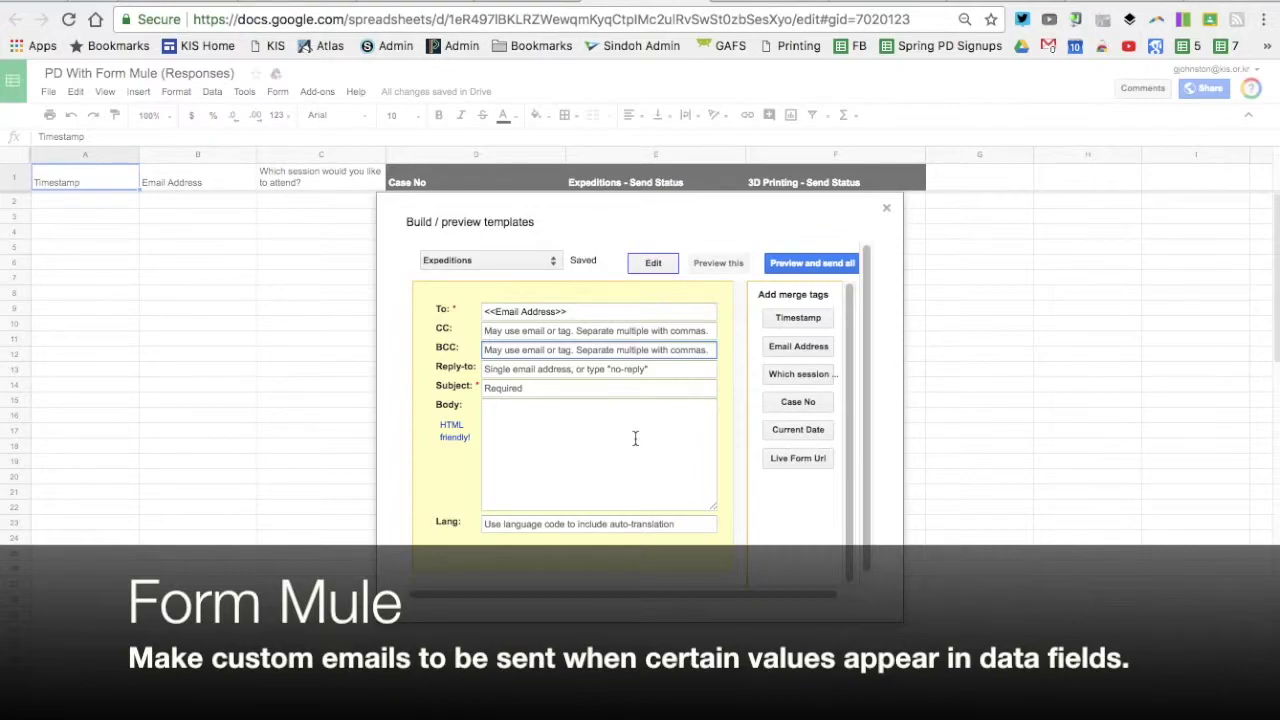
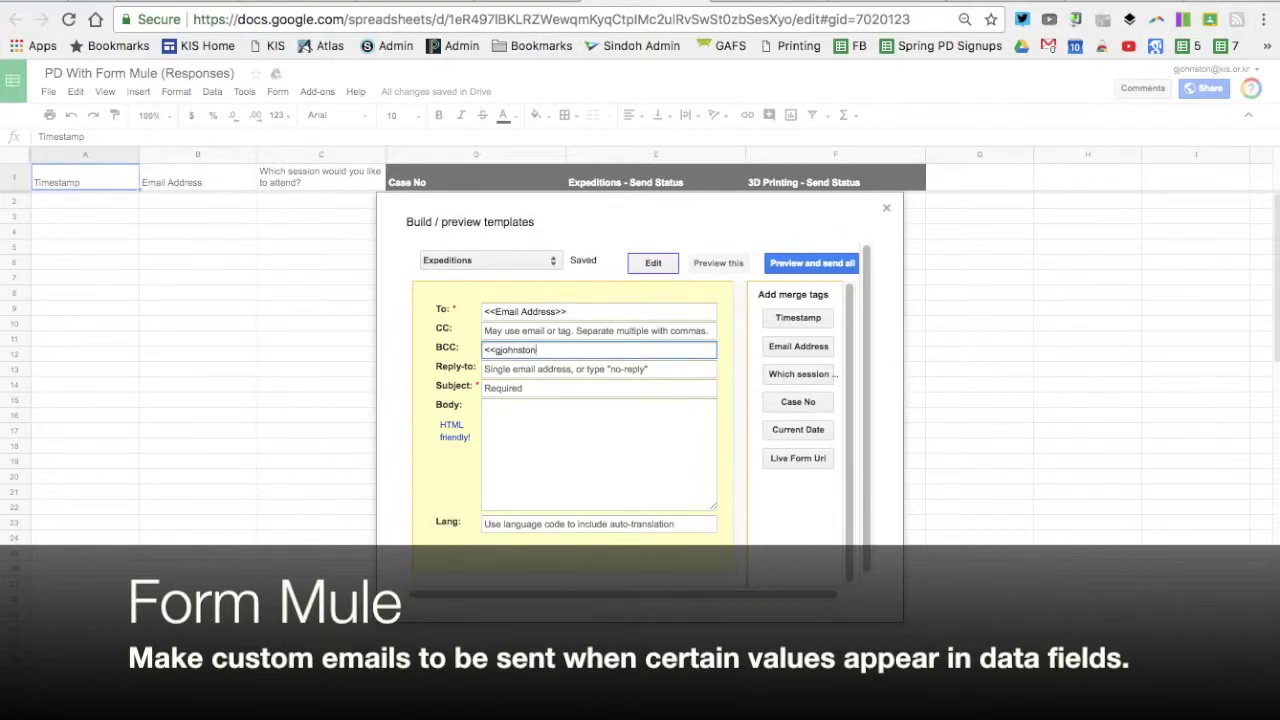
left_click(600, 2)
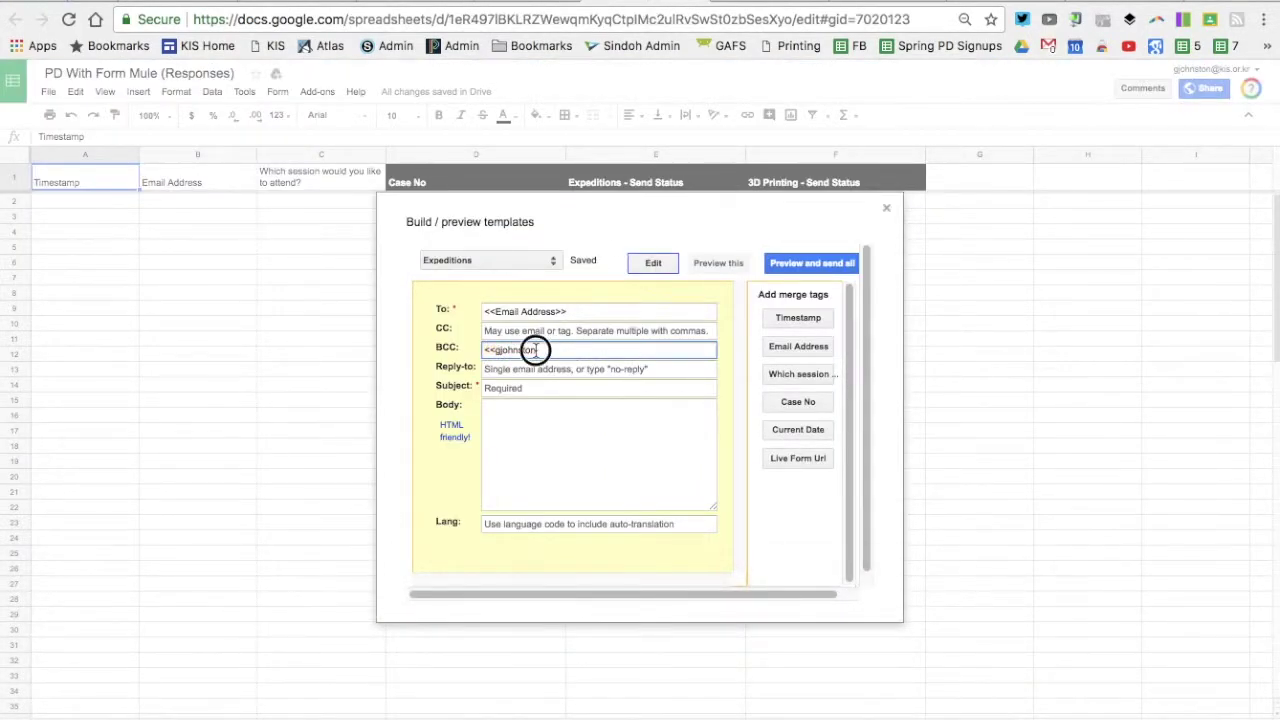
key("BackSpace")
key("BackSpace")
key("BackSpace")
key("BackSpace")
key("BackSpace")
key("BackSpace")
key("BackSpace")
key("BackSpace")
key("BackSpace")
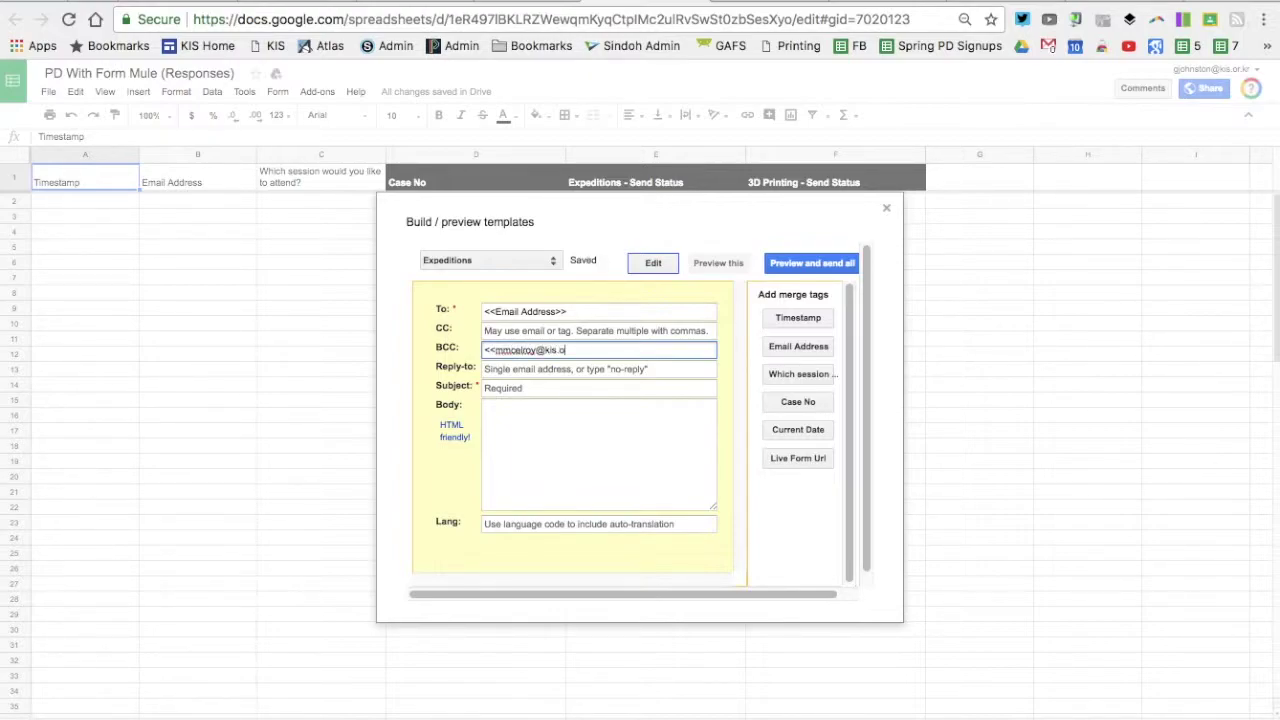
left_click(536, 389)
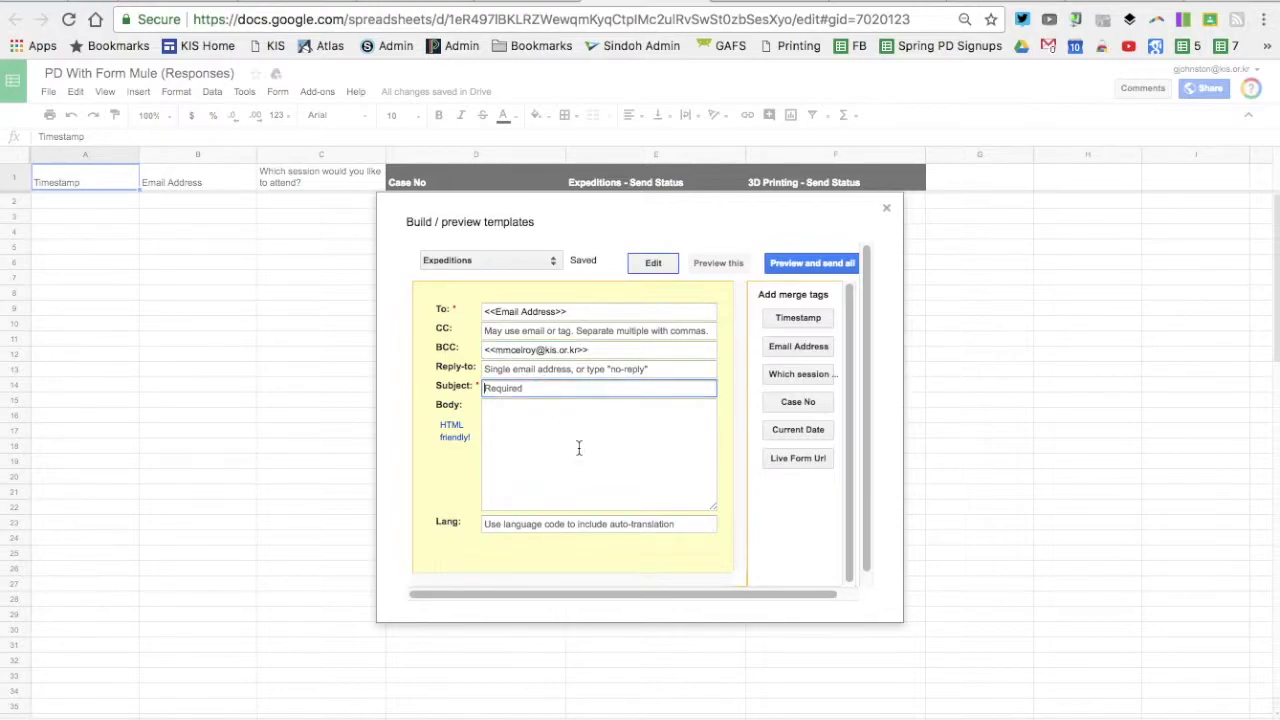
Enter 'Your Expedition' as the Expeditions email subject
left_click(558, 2)
left_click(604, 3)
type("Your Expedition")
Write a body reminding attendees to download the app before the 1:00pm Expeditions session
left_click(511, 432)
type("H")
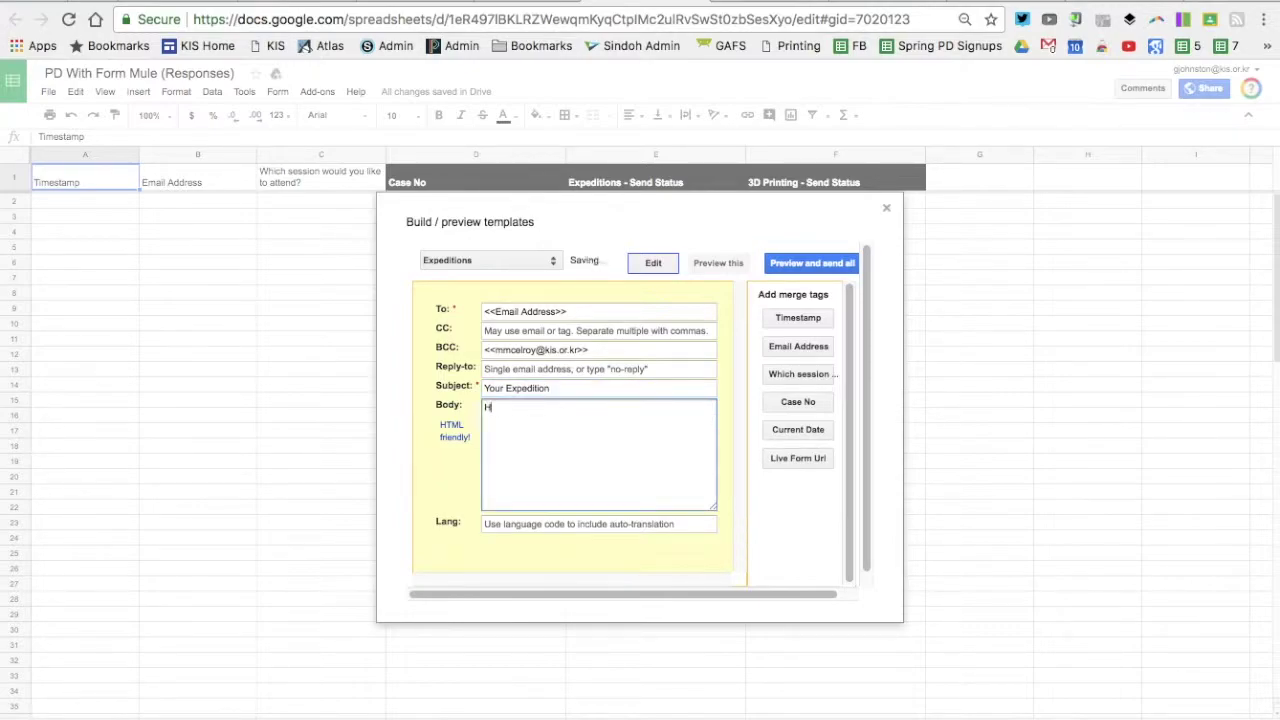
type("ello,  Beofre")
key("BackSpace")
key("BackSpace")
key("BackSpace")
key("BackSpace")
key("BackSpace")
type("fore comi")
type("ing to the sess")
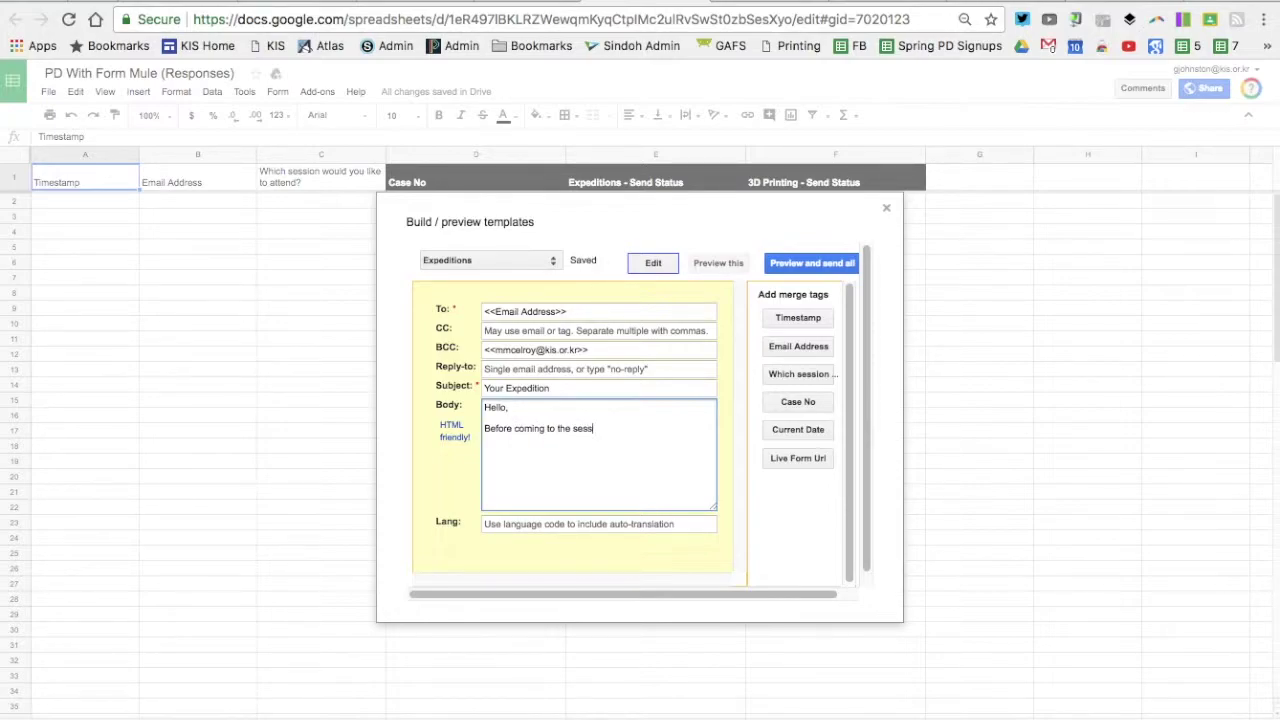
type("ion on 'Expo")
type("ditions' be sure to download the app")
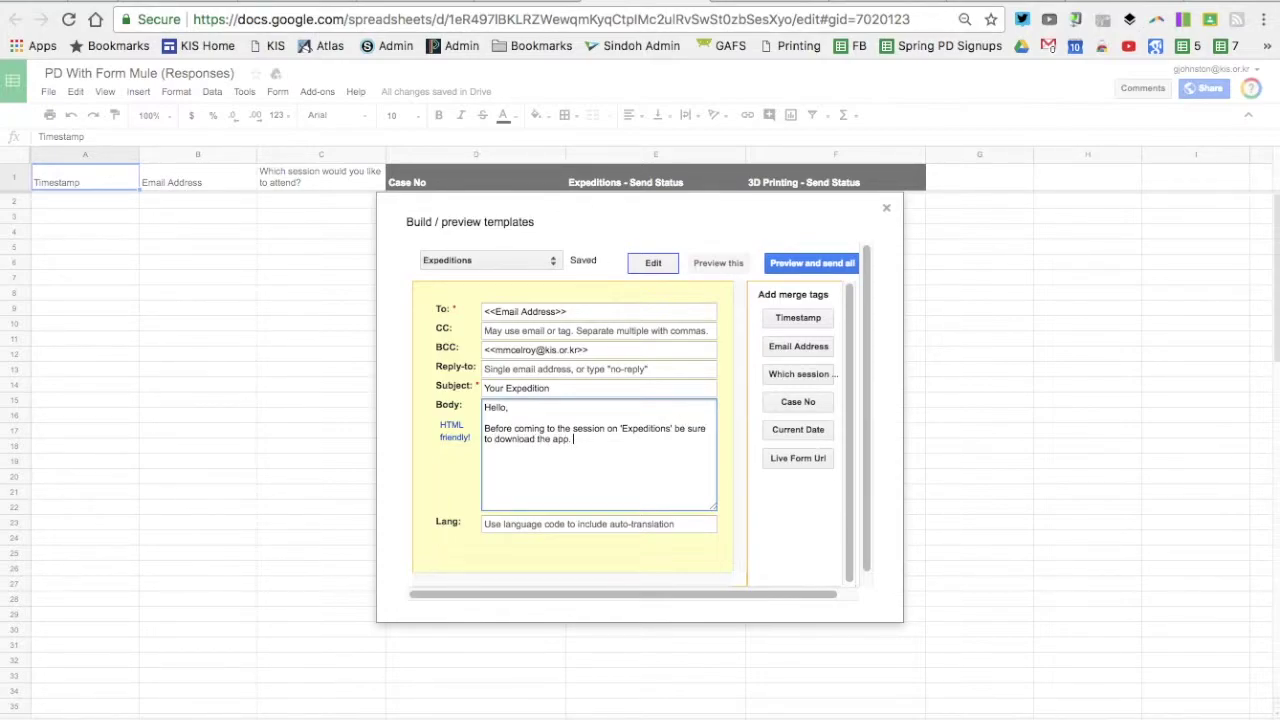
type(". See you in yo")
type("ur room at 1:")
type("00pm")
type("Mark")
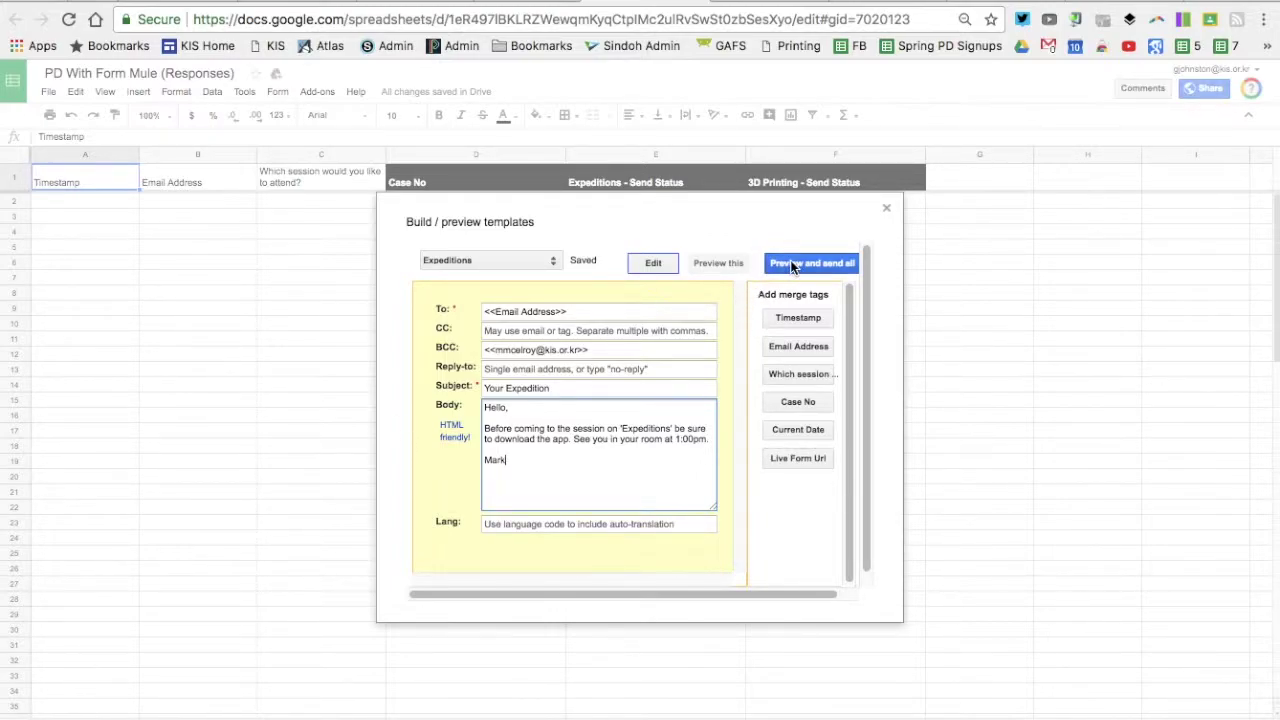
left_click(548, 262)
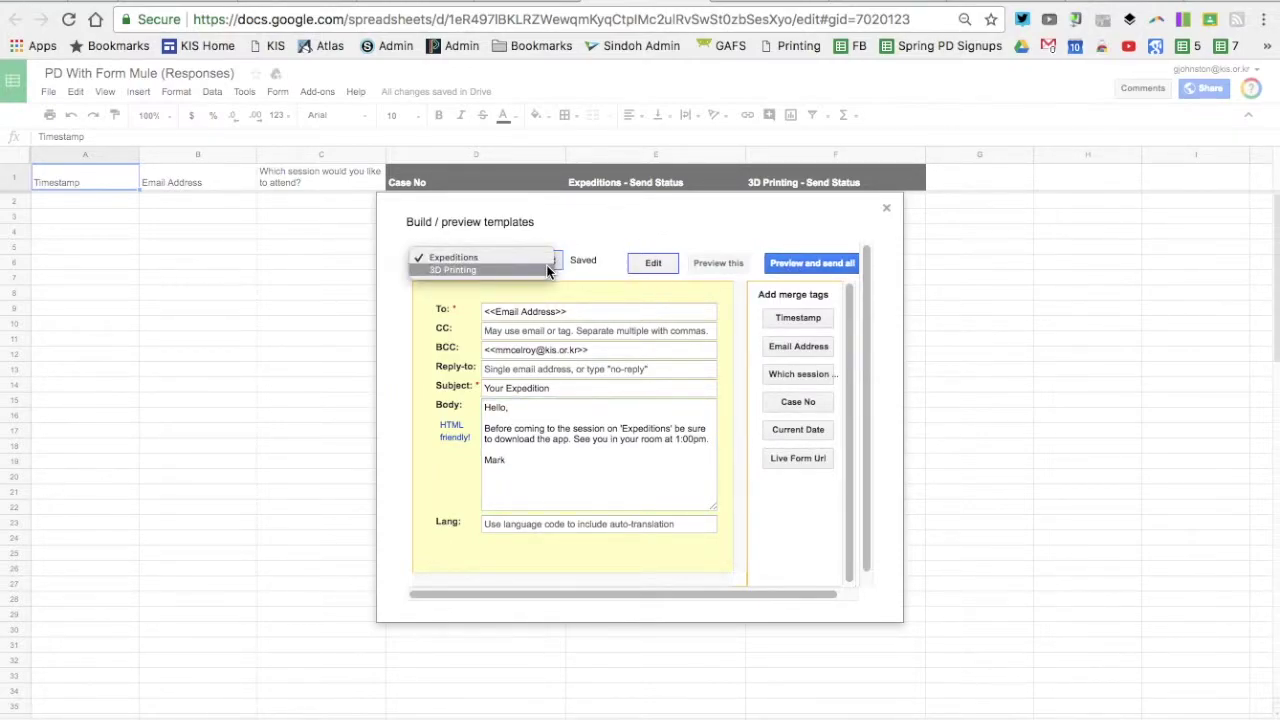
Send the 3D Printing template to Email Address, BCC a staff address, and start subject '3D Printing'
left_click(548, 270)
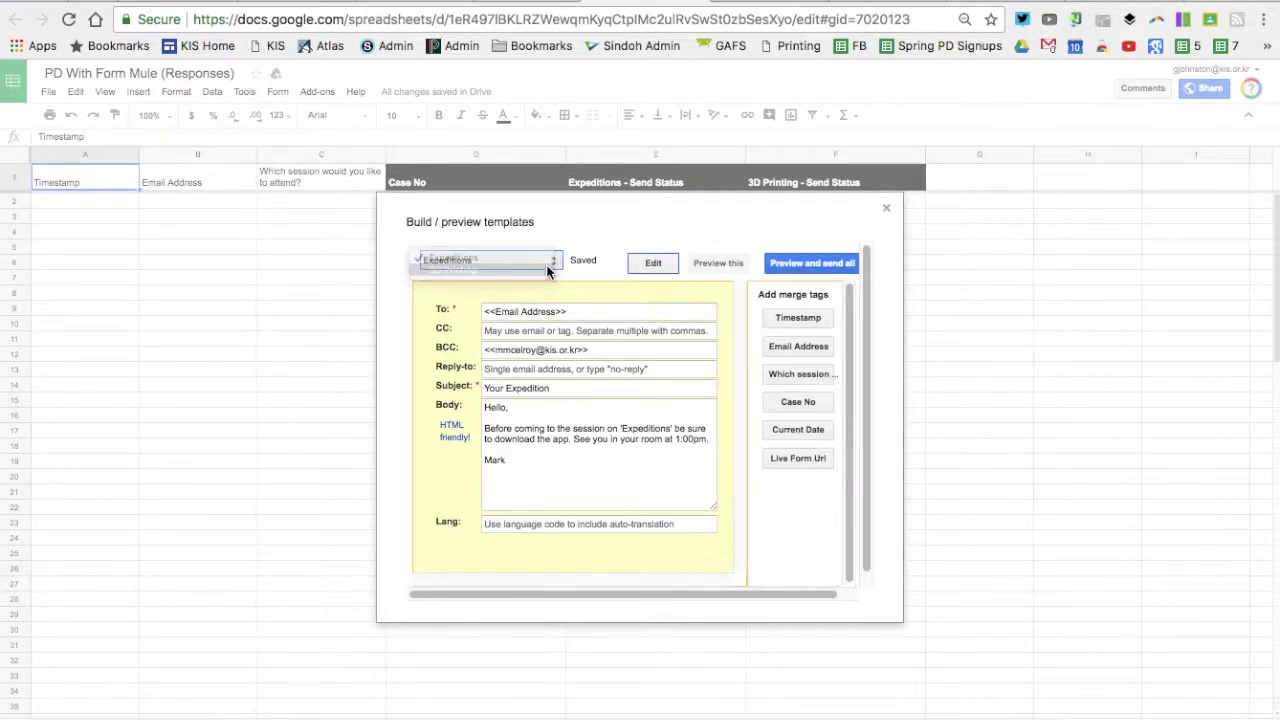
left_click(564, 305)
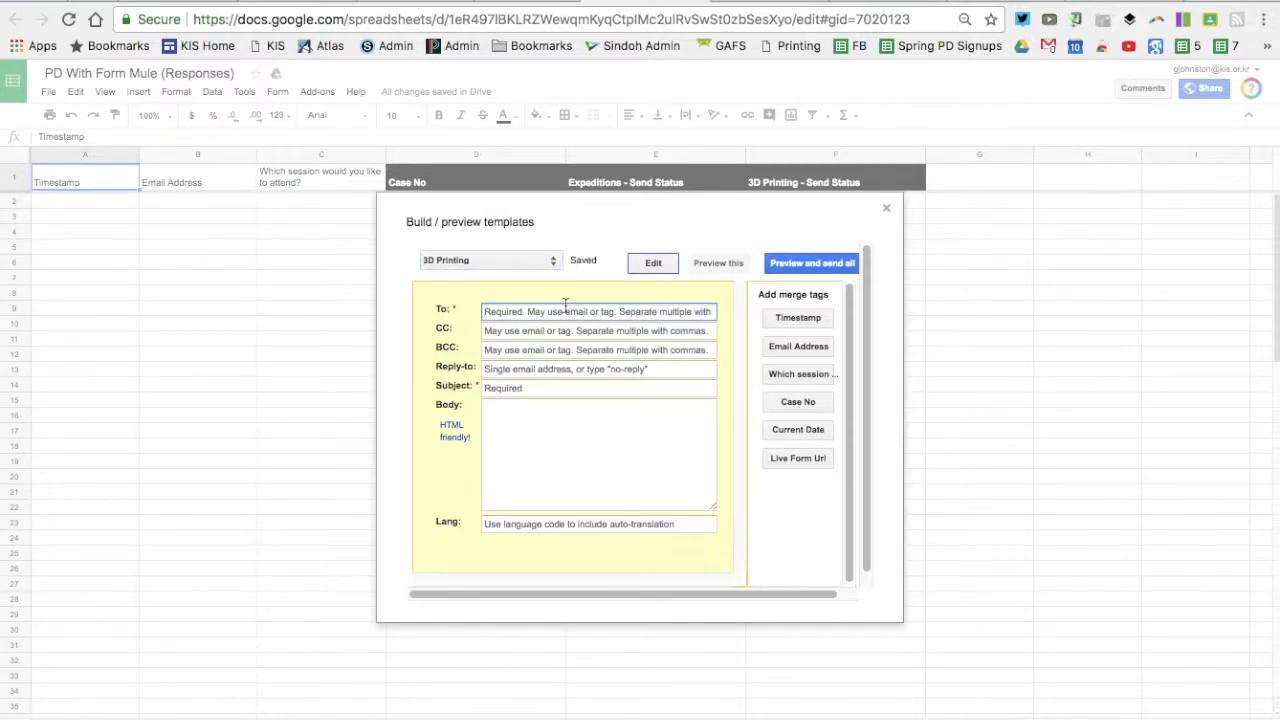
left_click(786, 347)
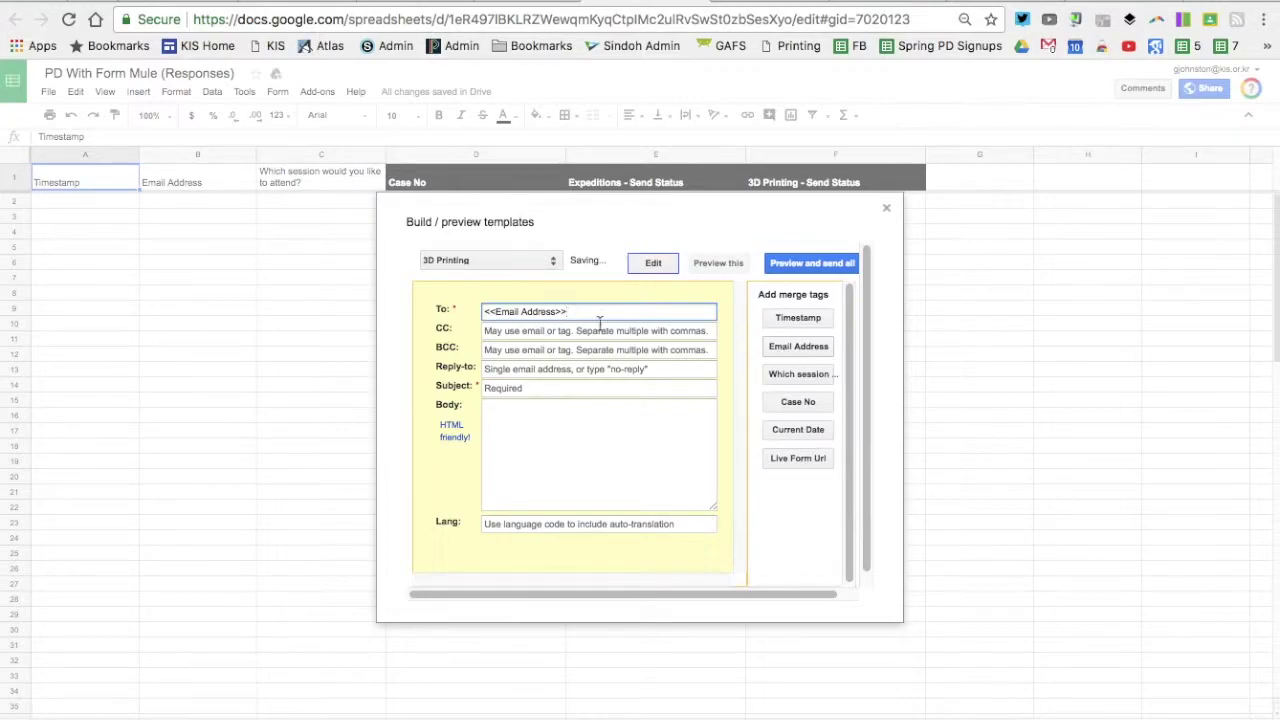
left_click(545, 350)
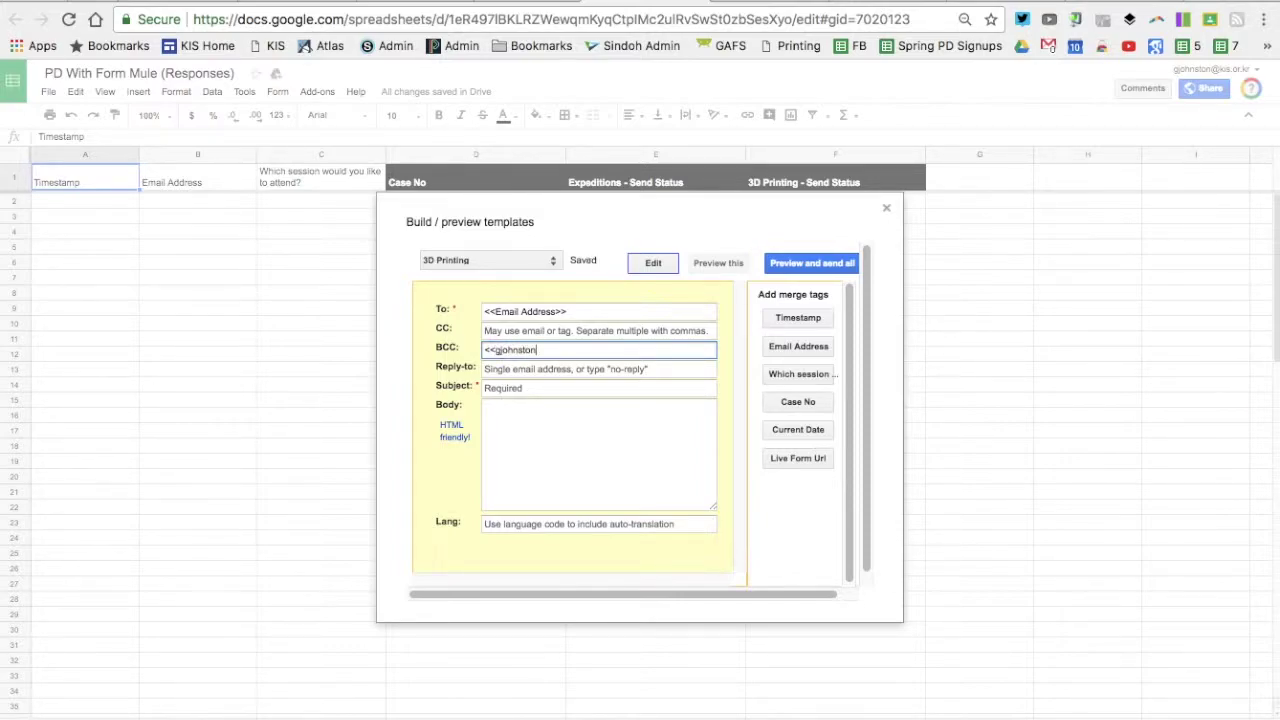
type(">>")
left_click(557, 389)
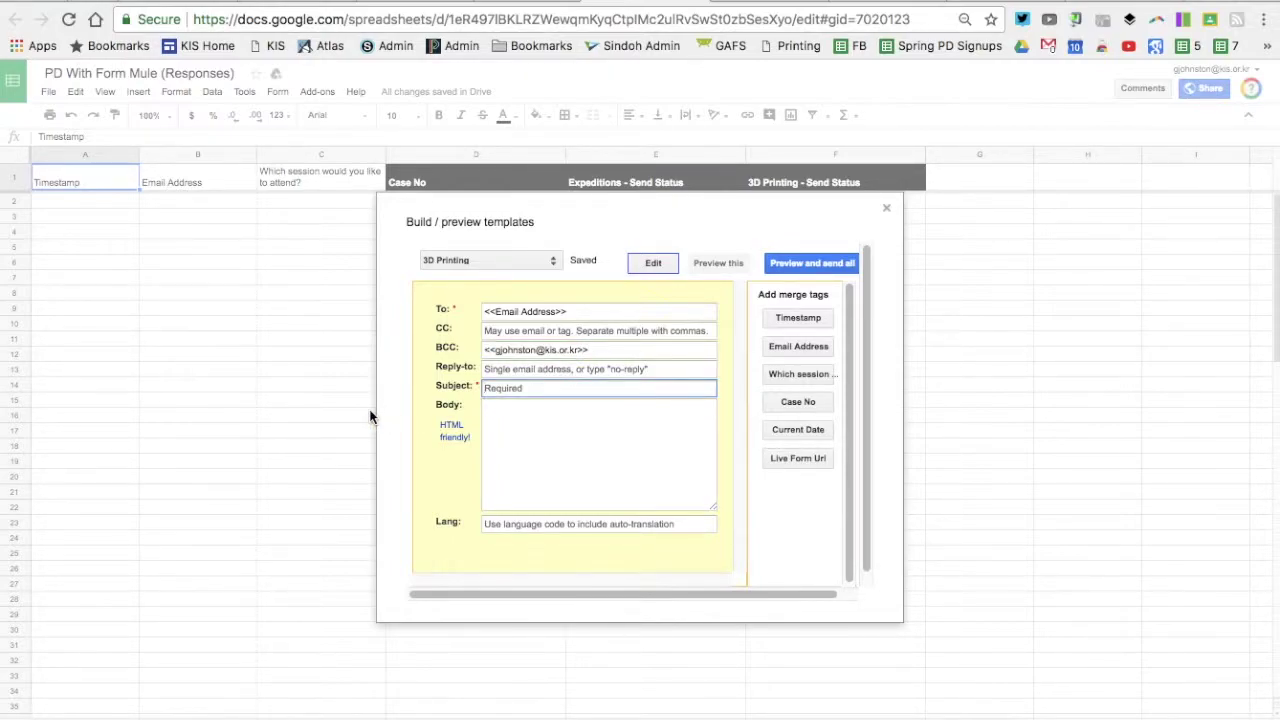
type("3D Printing")
Complete the 3D Printing subject as '3D Printing Session'
type("session")
key("BackSpace")
key("BackSpace")
key("BackSpace")
key("BackSpace")
key("BackSpace")
key("BackSpace")
key("BackSpace")
type("Se")
key("BackSpace")
type("ession")
Write a body with a greeting, 'See you in the printing lab in G405 at 3:00.' and a sign-off
left_click(513, 422)
type("Hi")
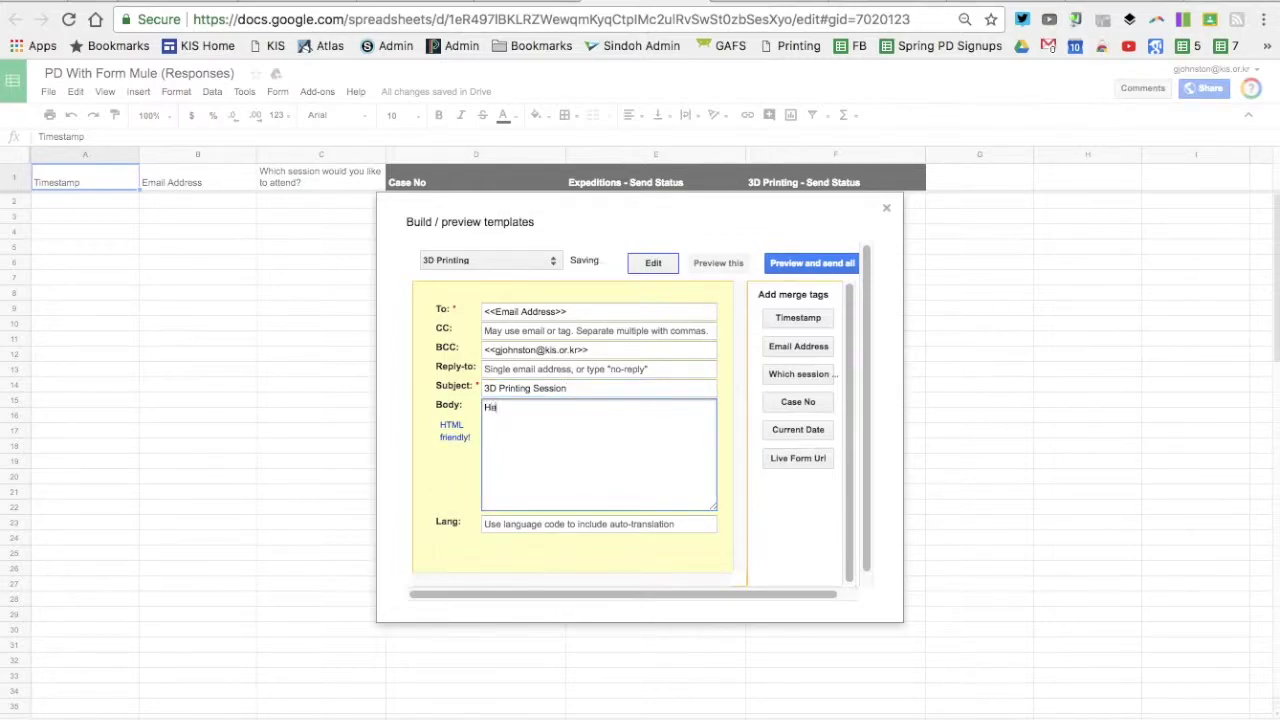
key("BackSpace")
key("Return")
type("See you in the printing lab in G405 at 3:00.")
key("Return")
key("Return")
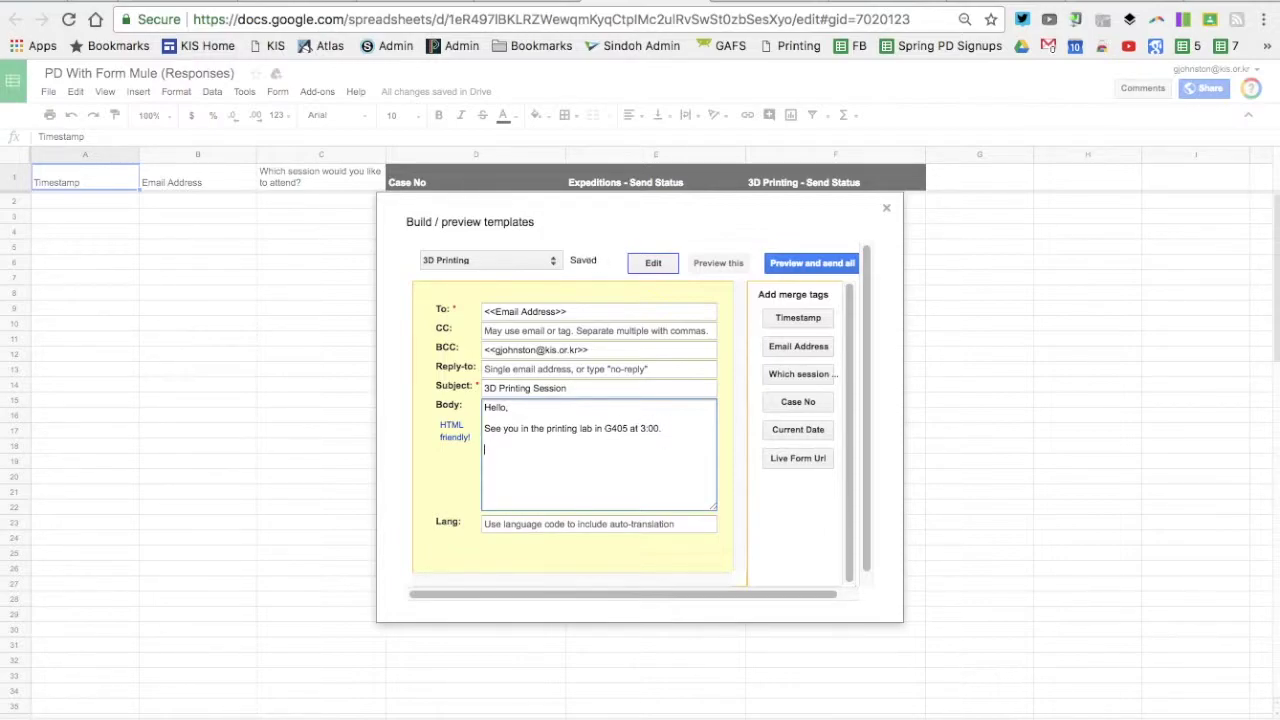
type("Gary")
Open the 'Preview and send all' preview of the merged formMule emails
left_click(807, 264)
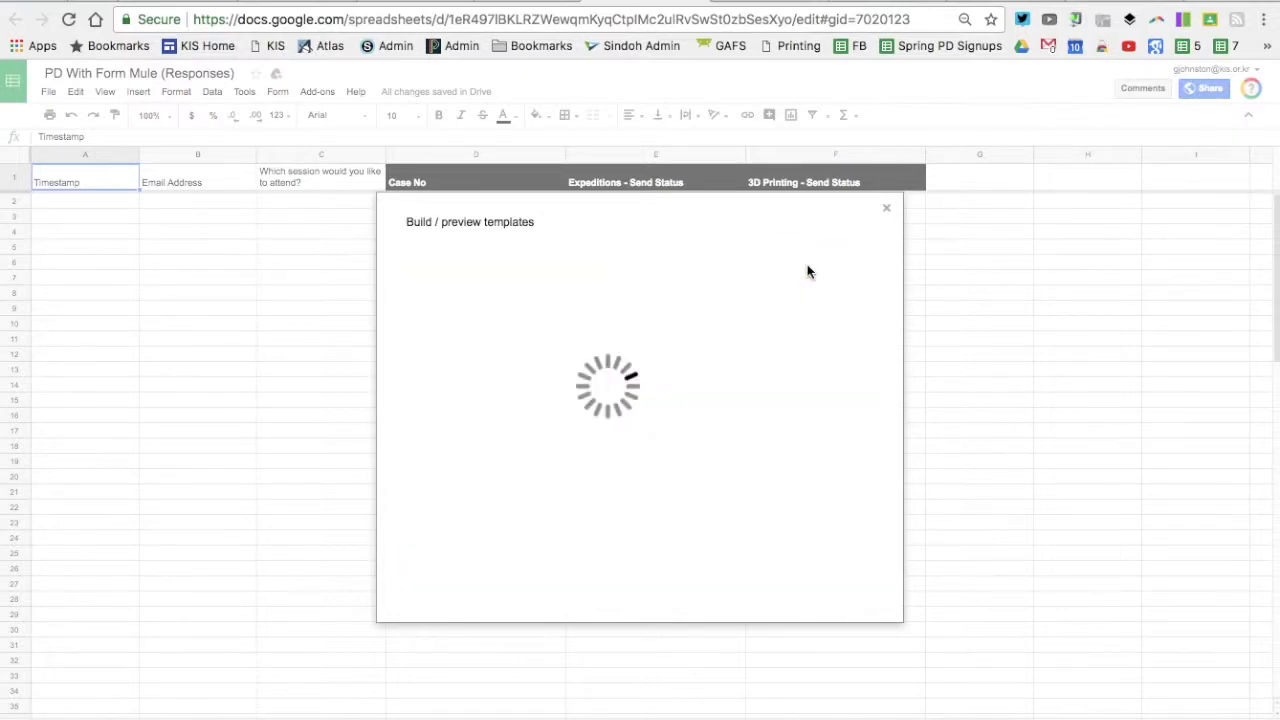